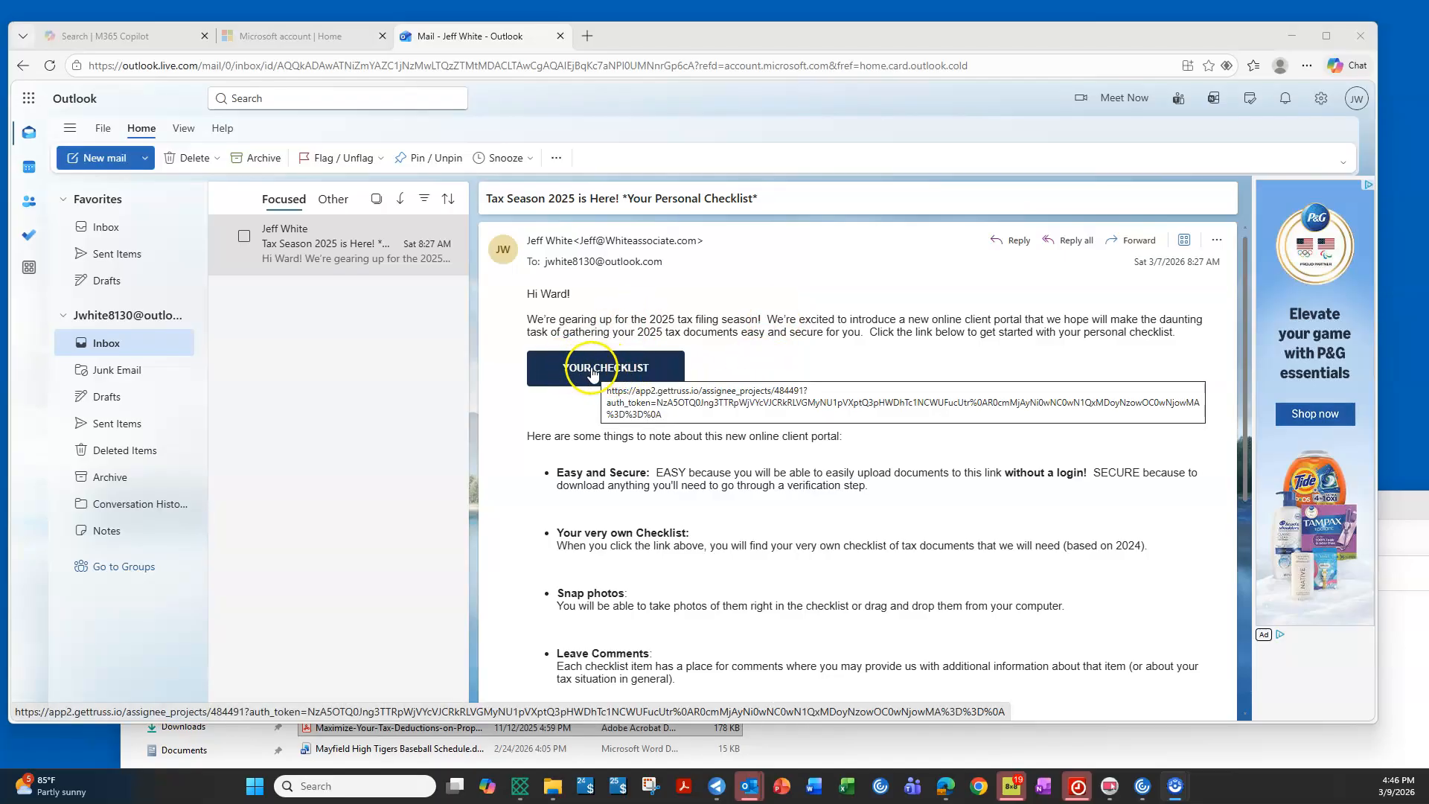
Open the personal tax checklist from the email and look over the To Do tasks
click(615, 370)
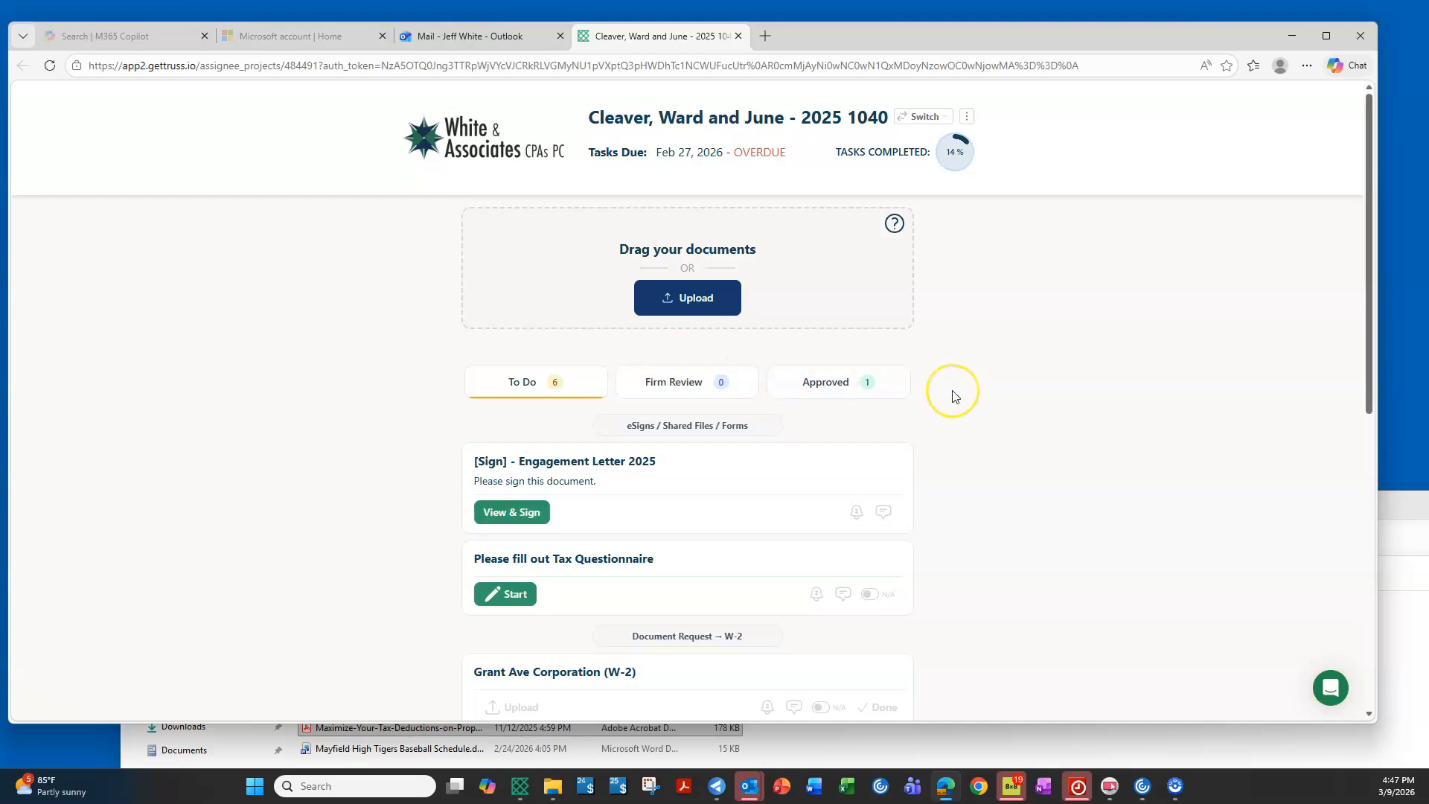
scroll(949, 396, down, 1)
scroll(955, 396, down, 1)
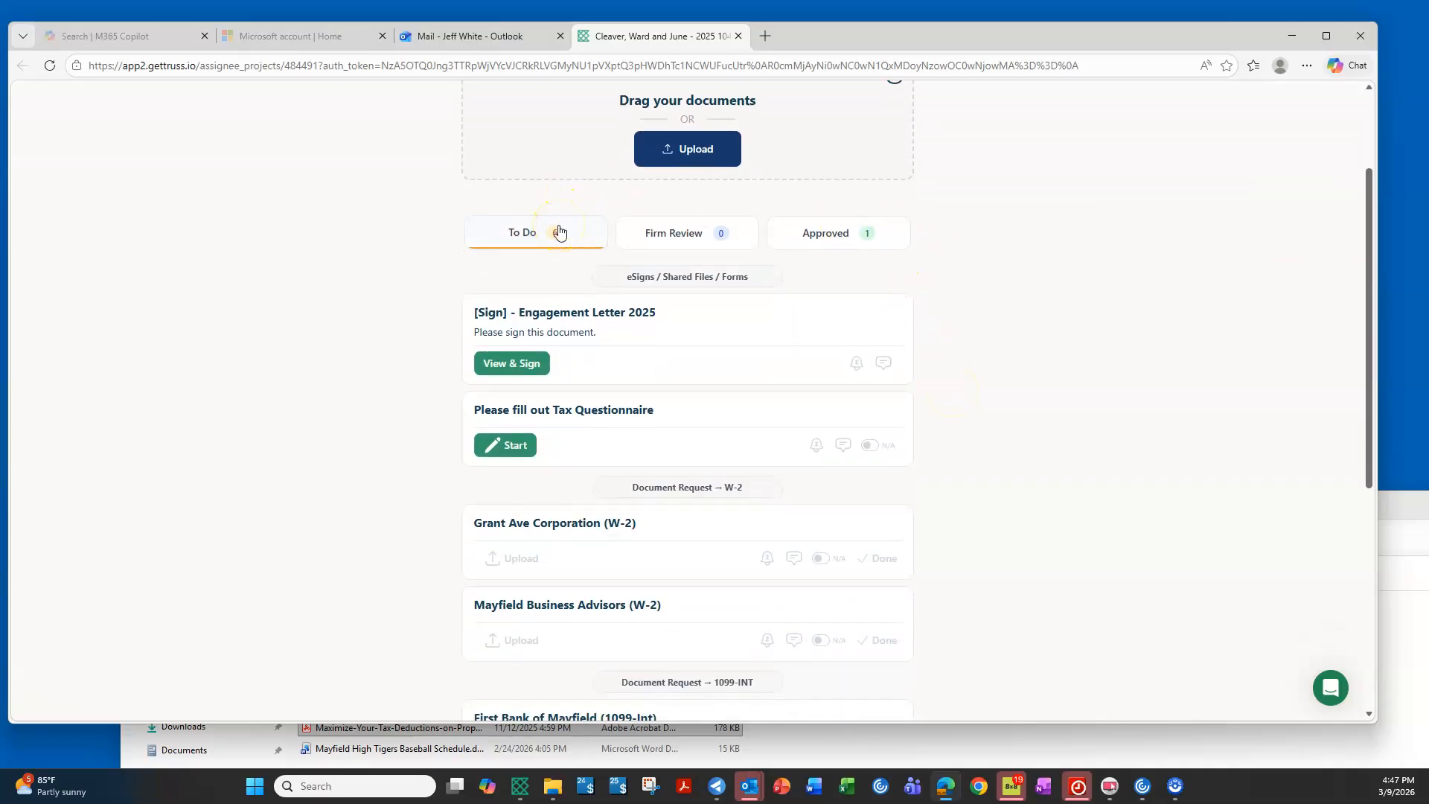
Review the Engagement Letter 2025, sign and accept it with the client's full name, and return to the project
click(506, 366)
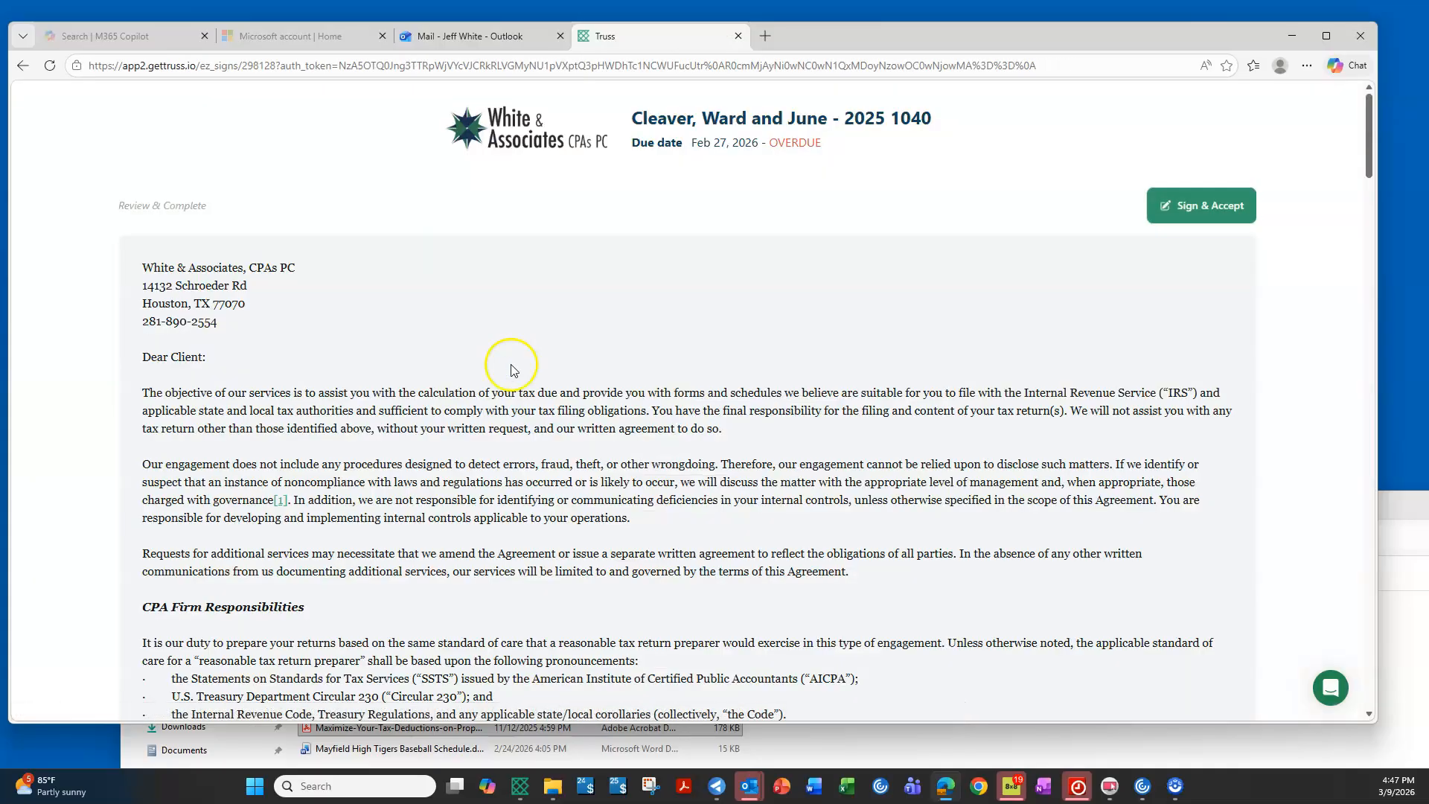
scroll(787, 368, down, 8)
drag(1368, 215, 1329, 641)
scroll(1329, 641, down, 3)
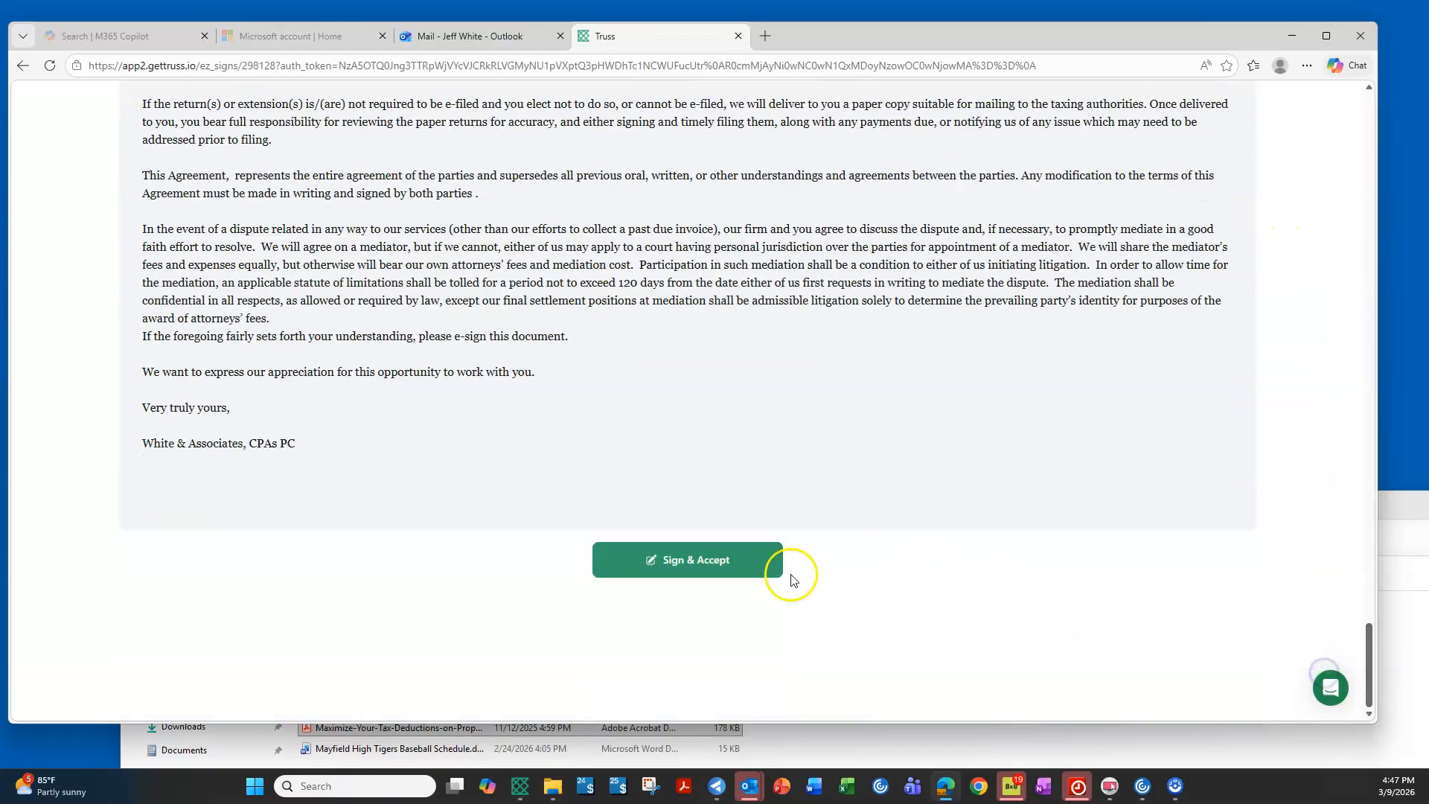
click(681, 567)
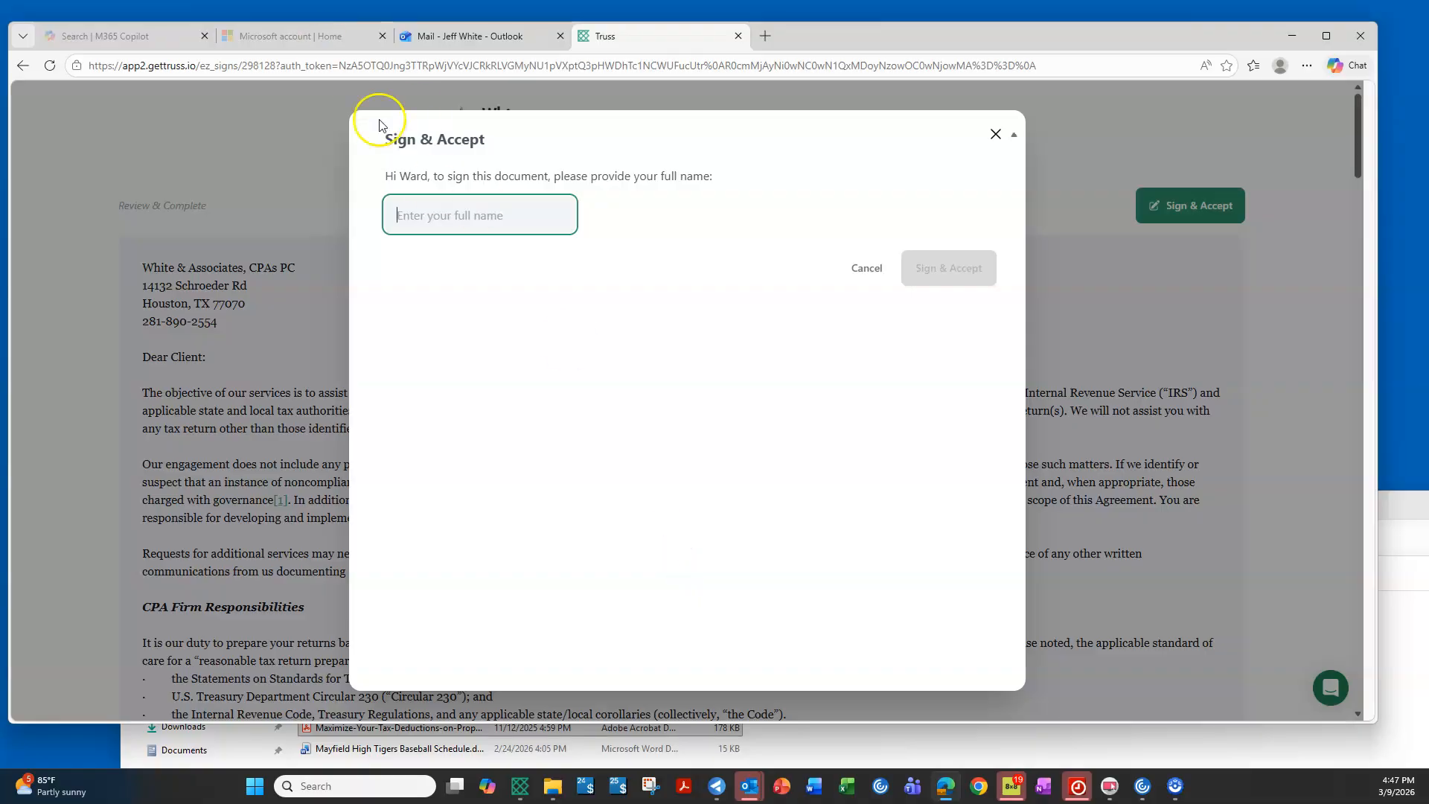
text(Ward Cleaver)
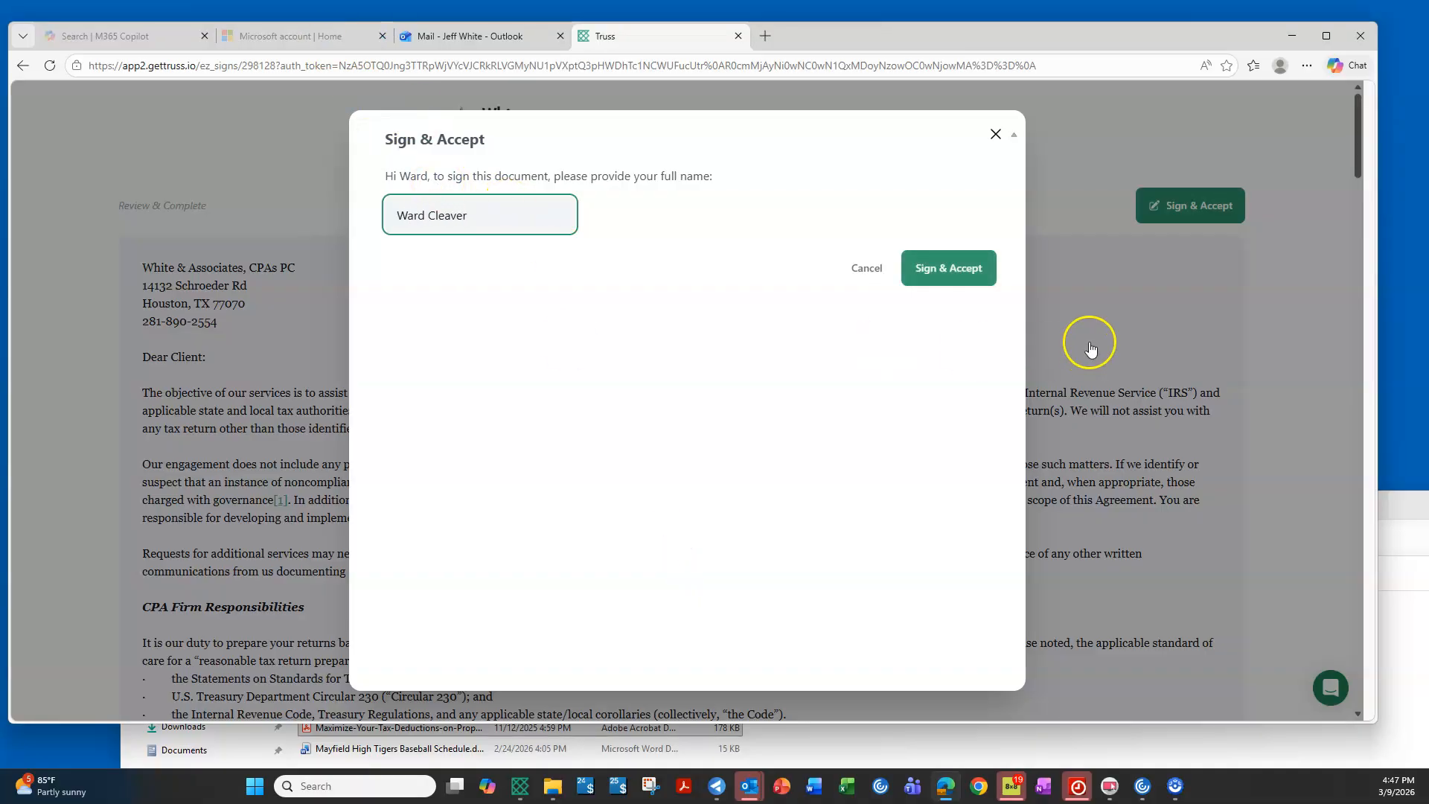
click(948, 268)
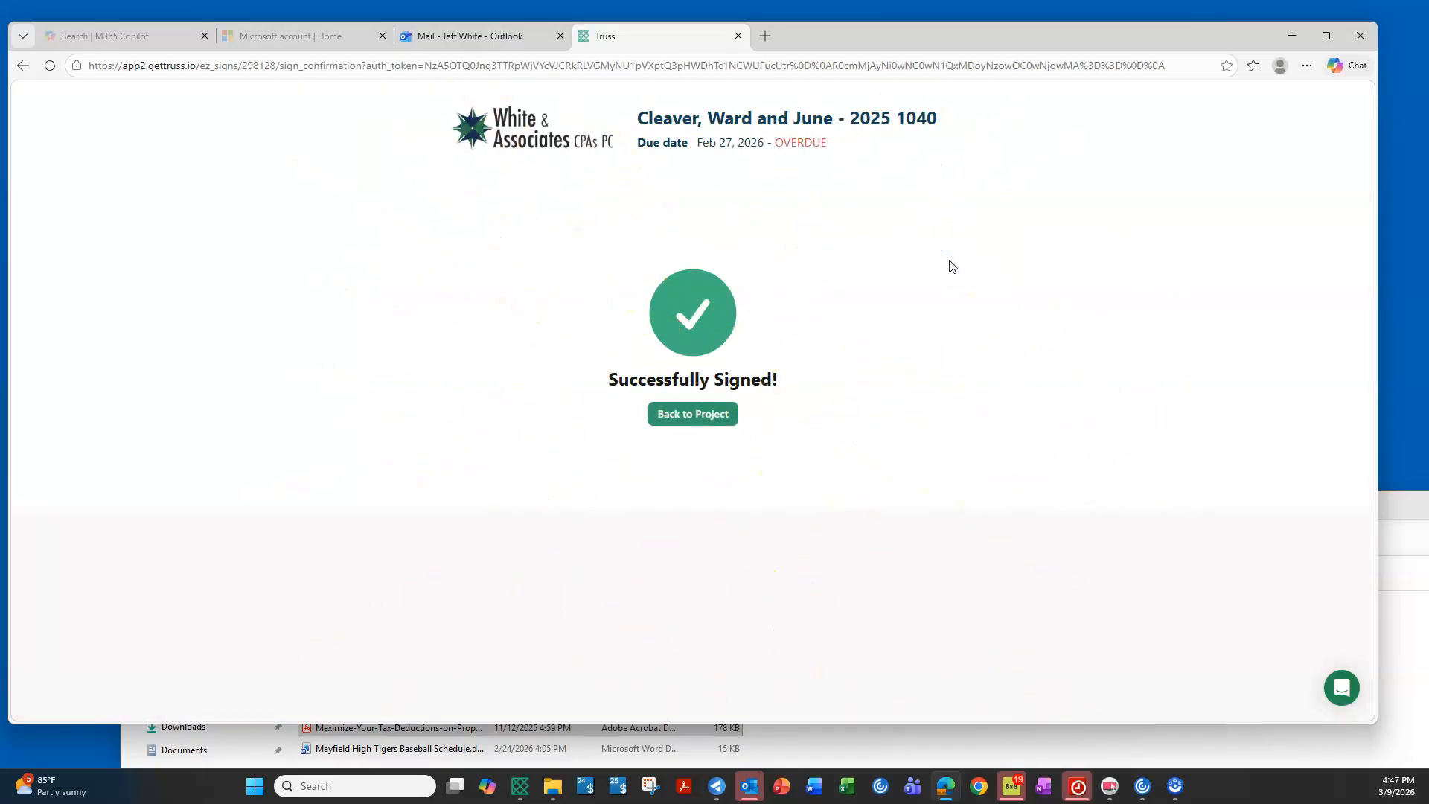
click(677, 421)
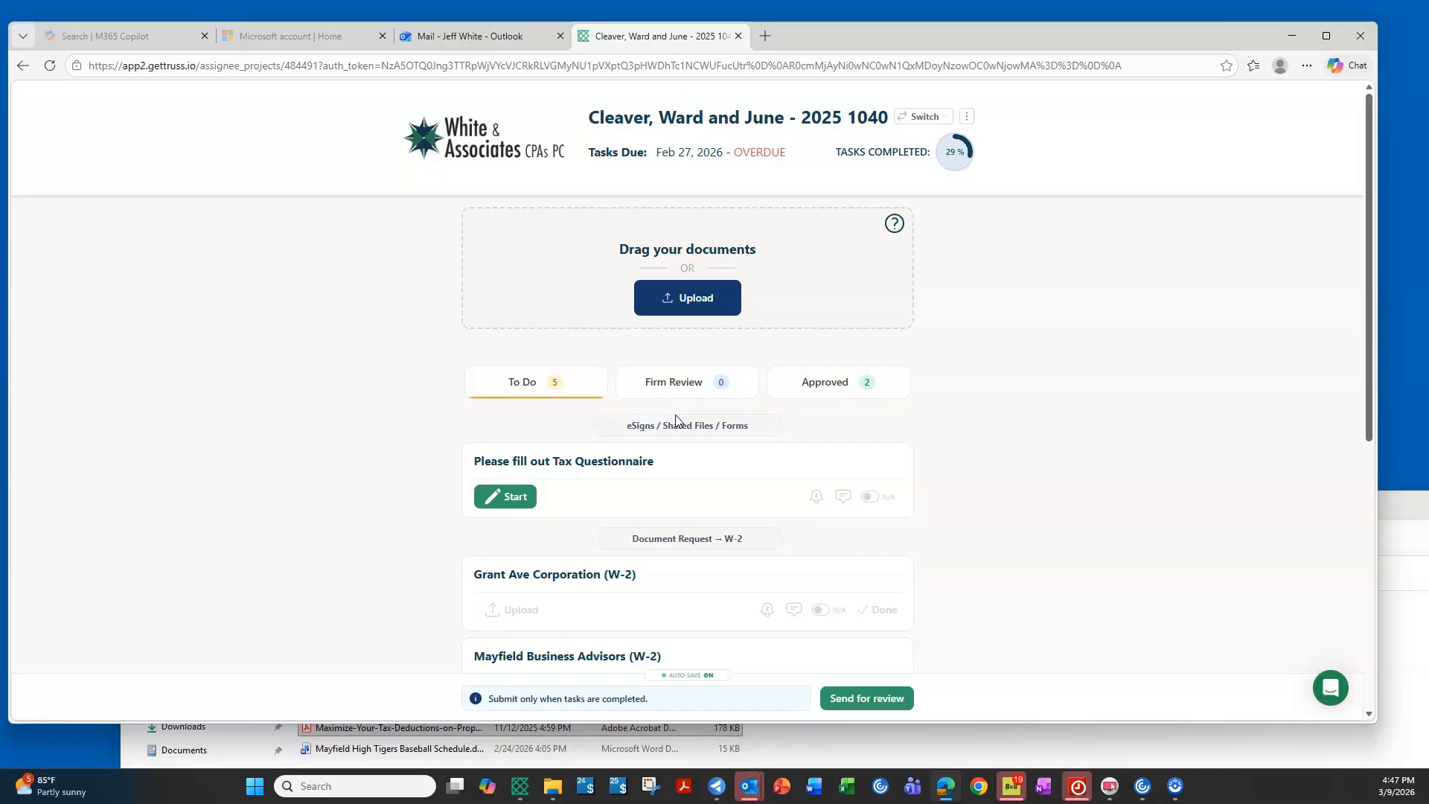
Start the Tax Questionnaire and answer No to the marital status change and new-employer W-2 questions
click(533, 496)
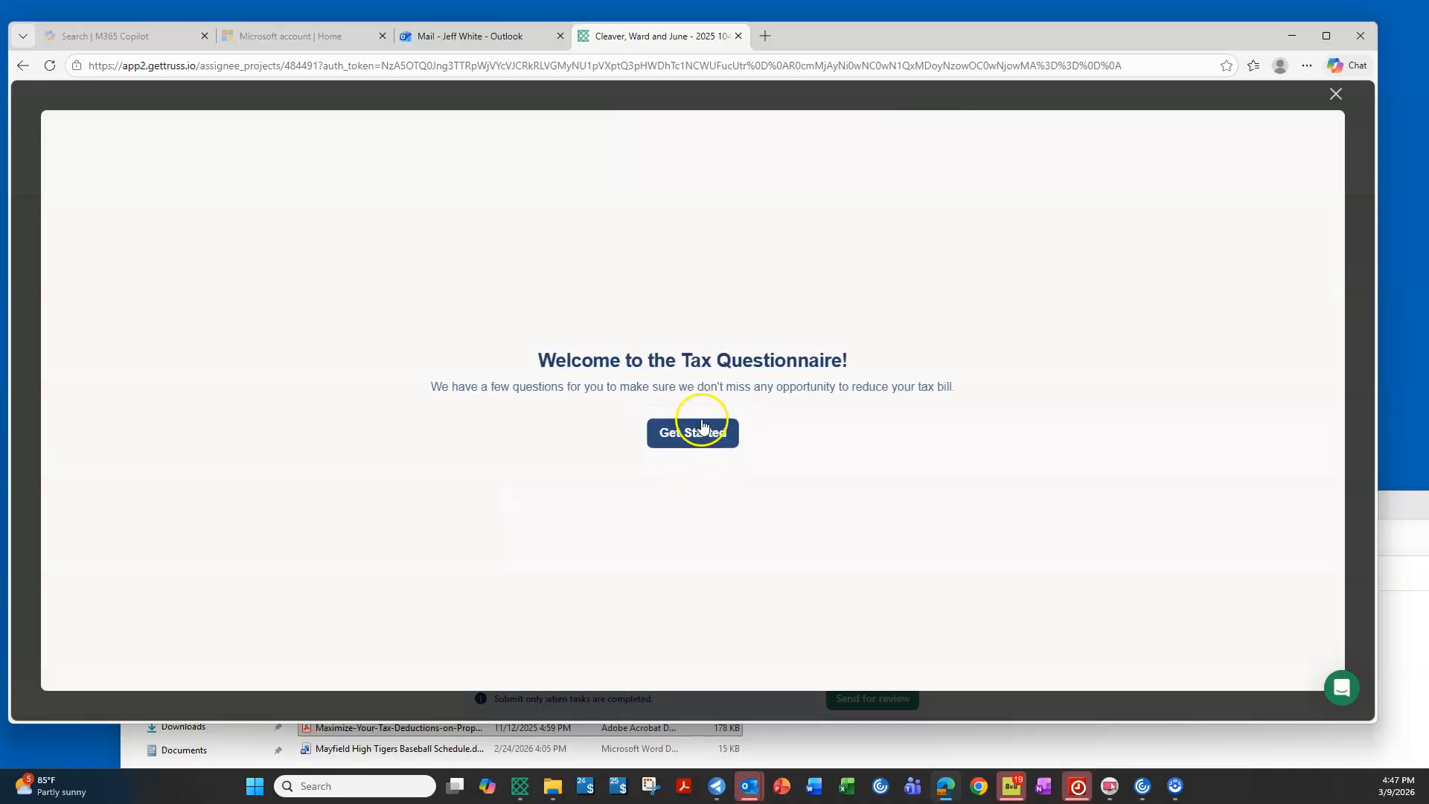
click(701, 426)
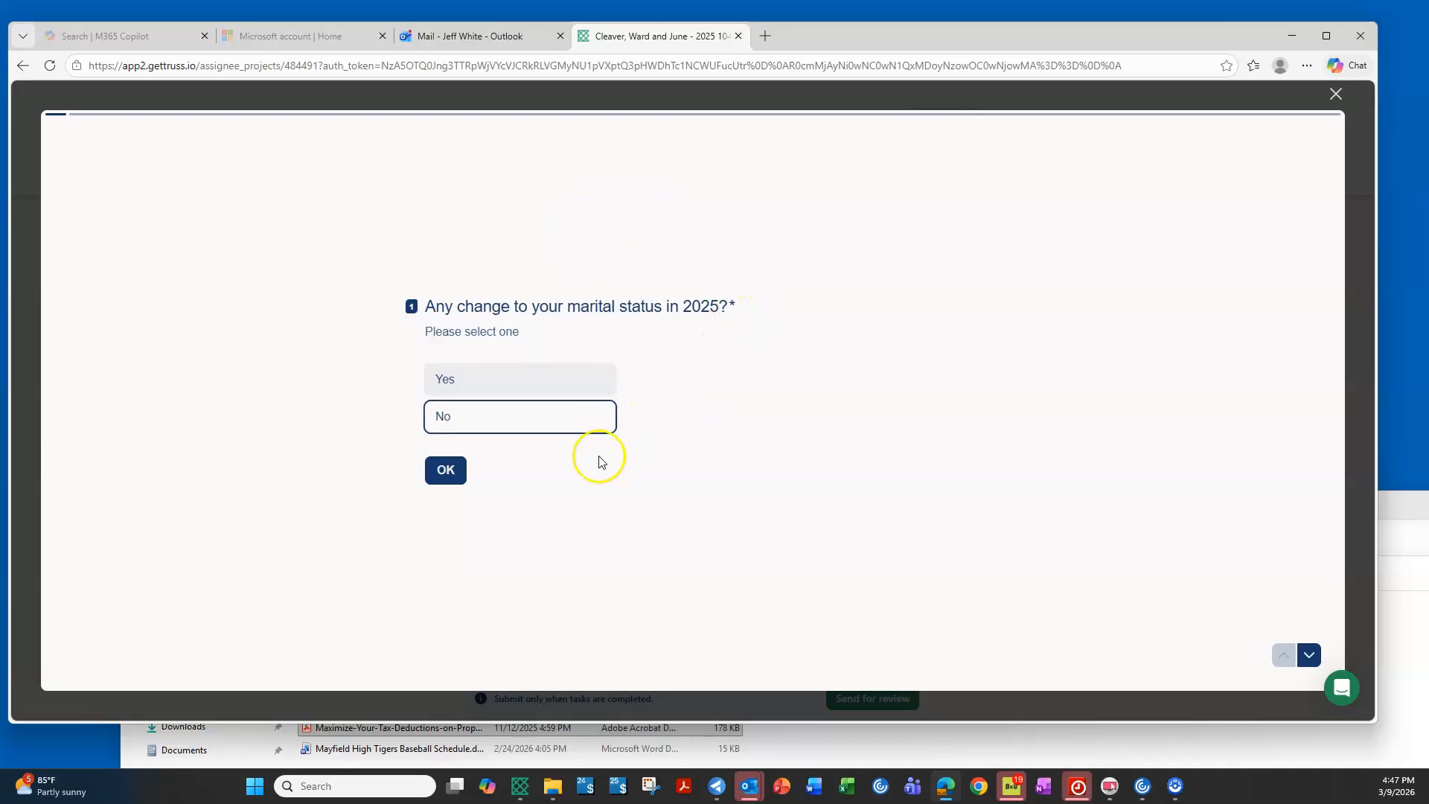
click(457, 483)
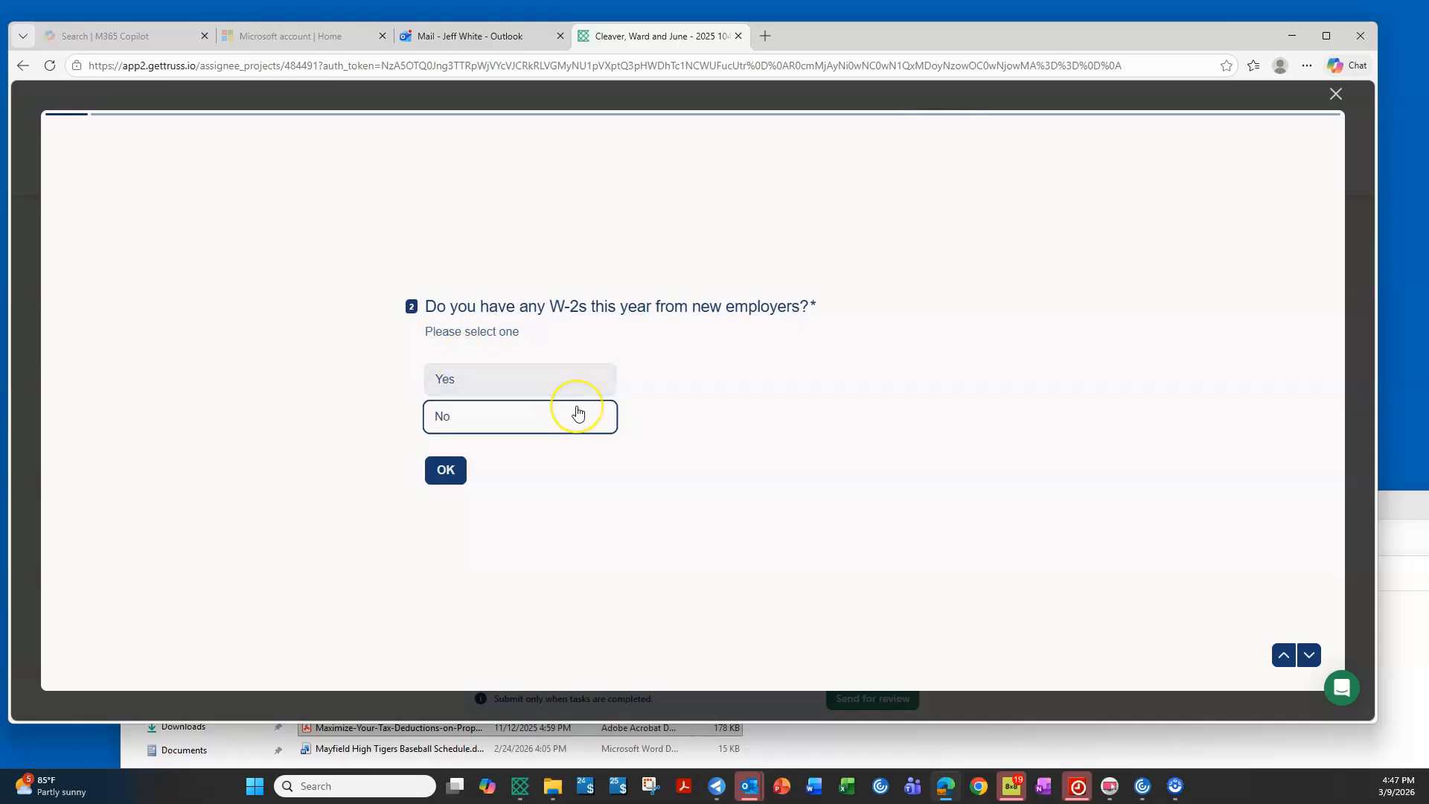
click(447, 473)
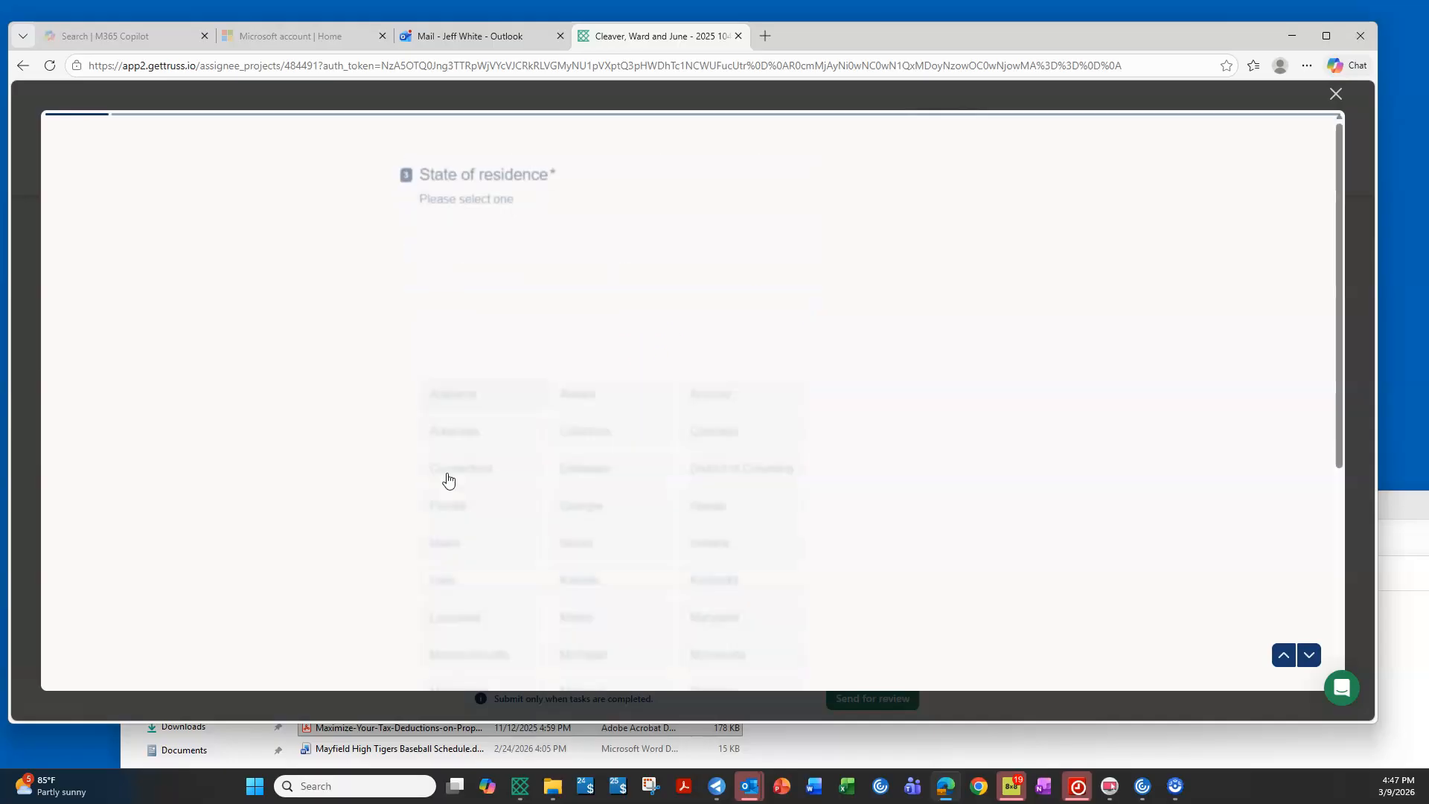
Select Texas as the state of residence, answer No to a recent address change, and continue past the overtime pay question
click(576, 466)
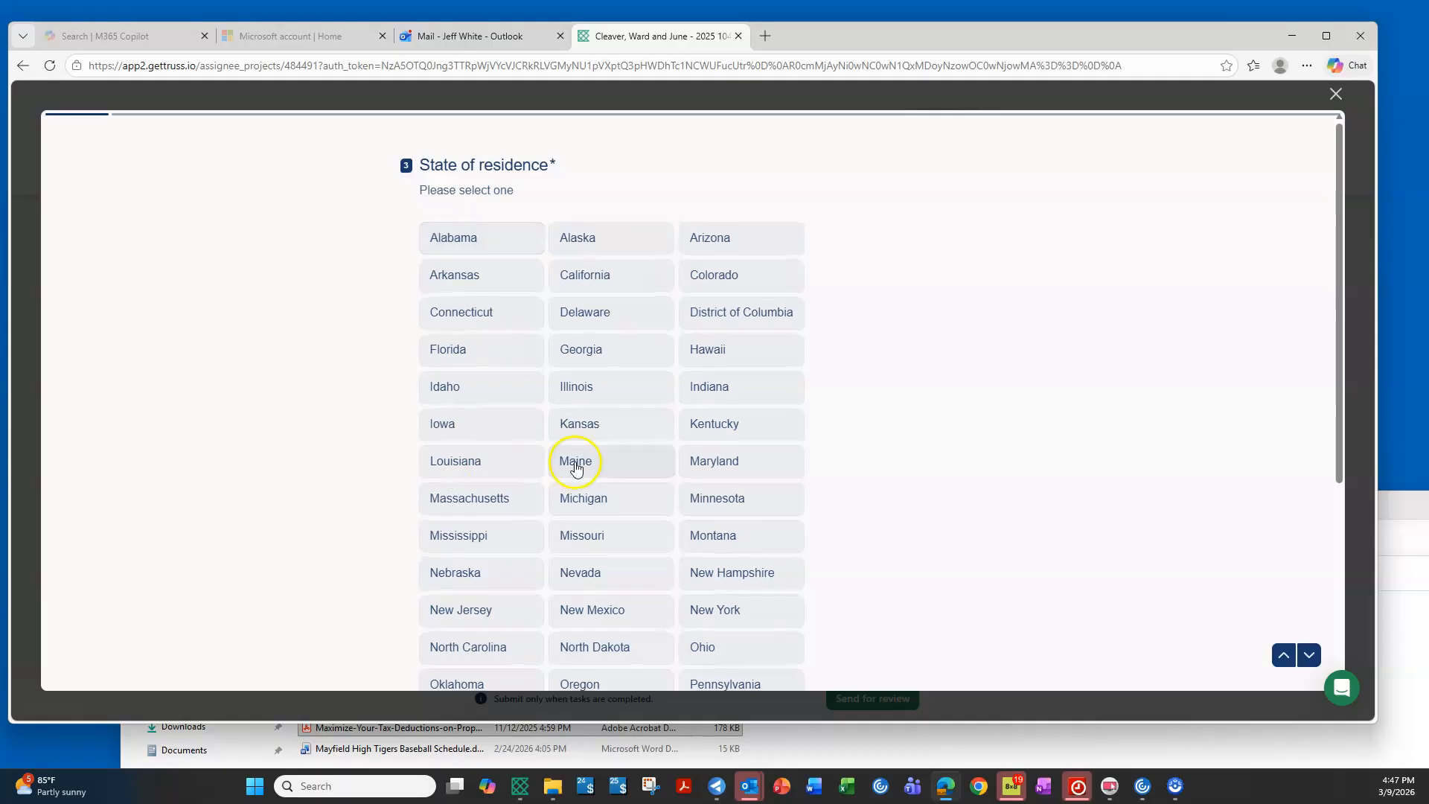
scroll(617, 454, down, 1)
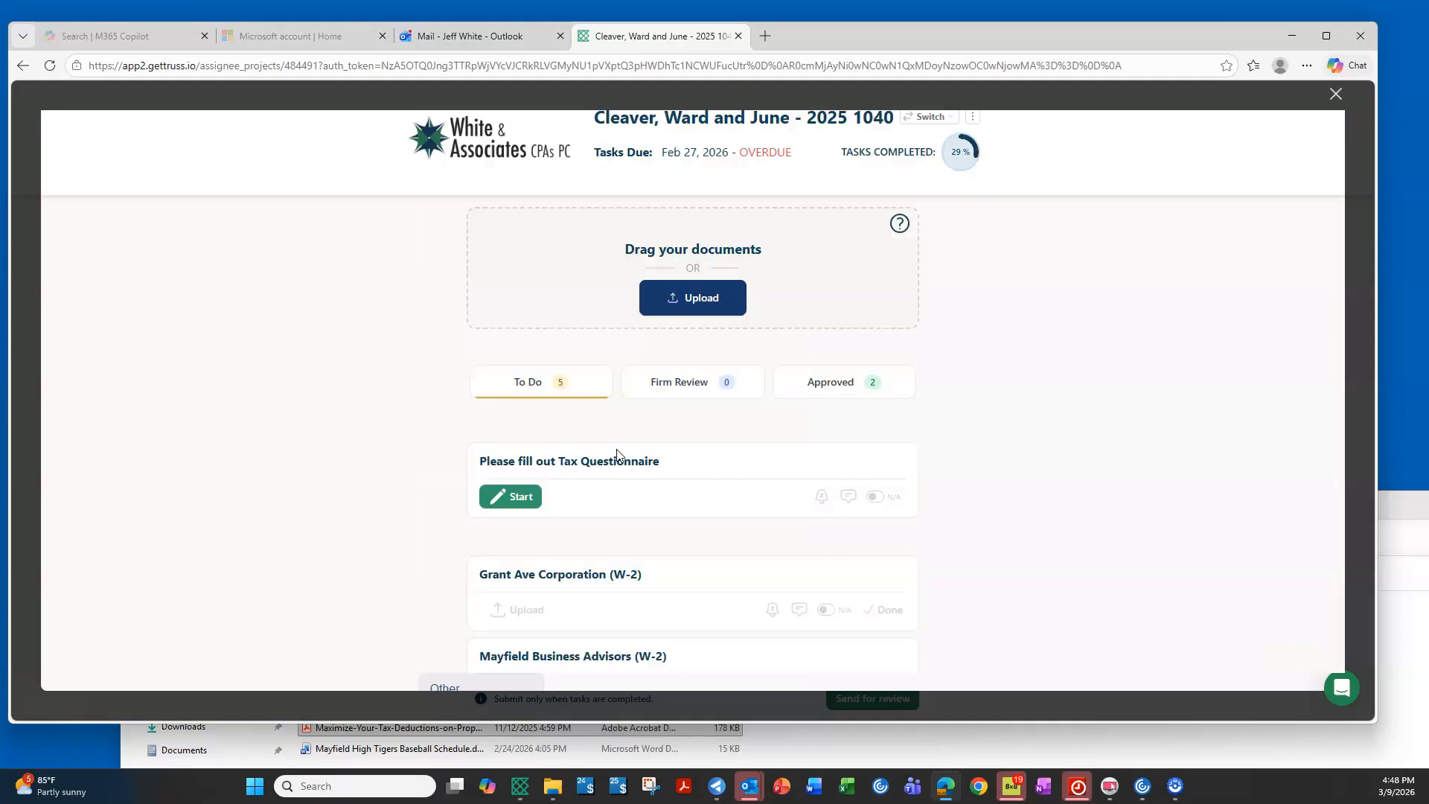
click(601, 495)
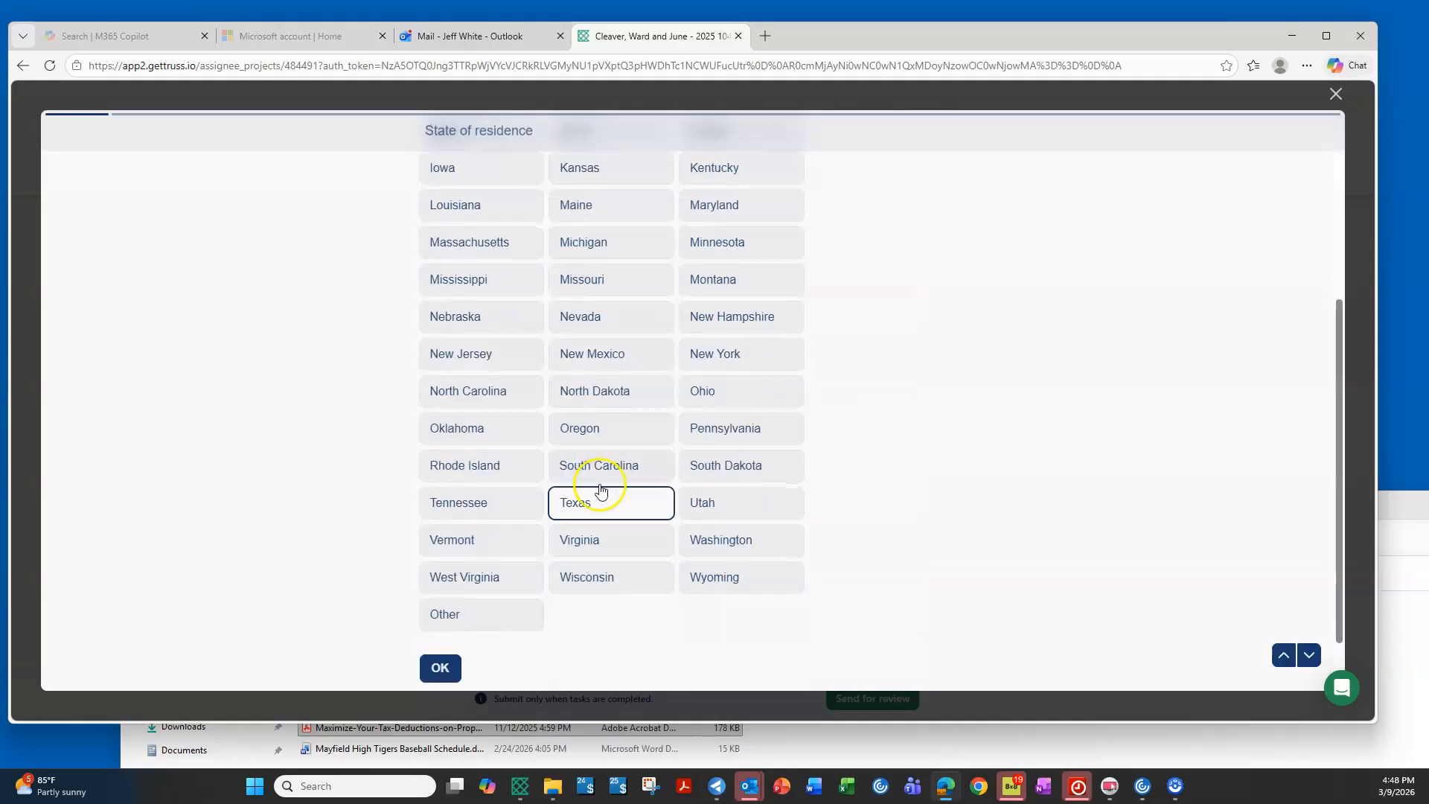
click(440, 667)
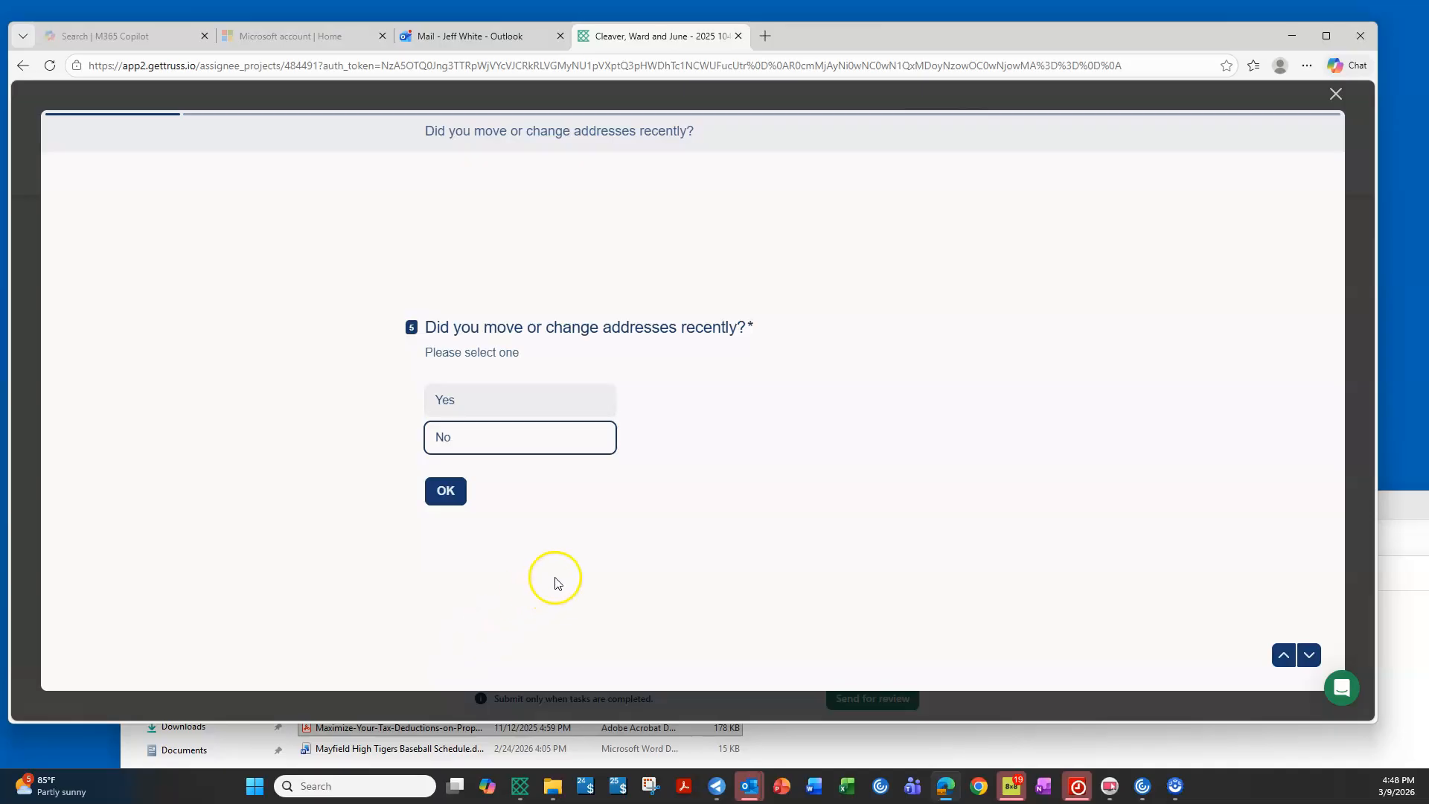
click(438, 497)
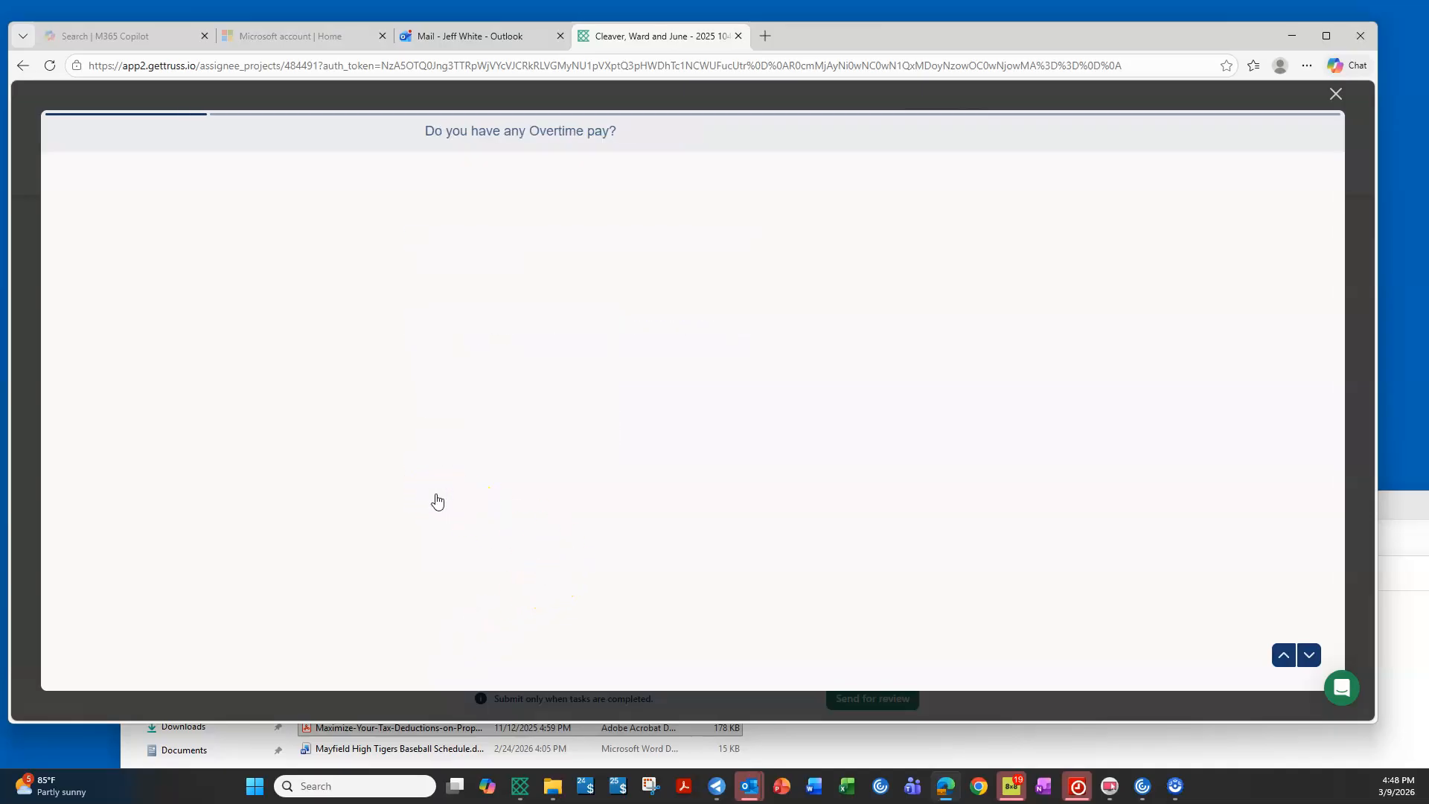
click(440, 491)
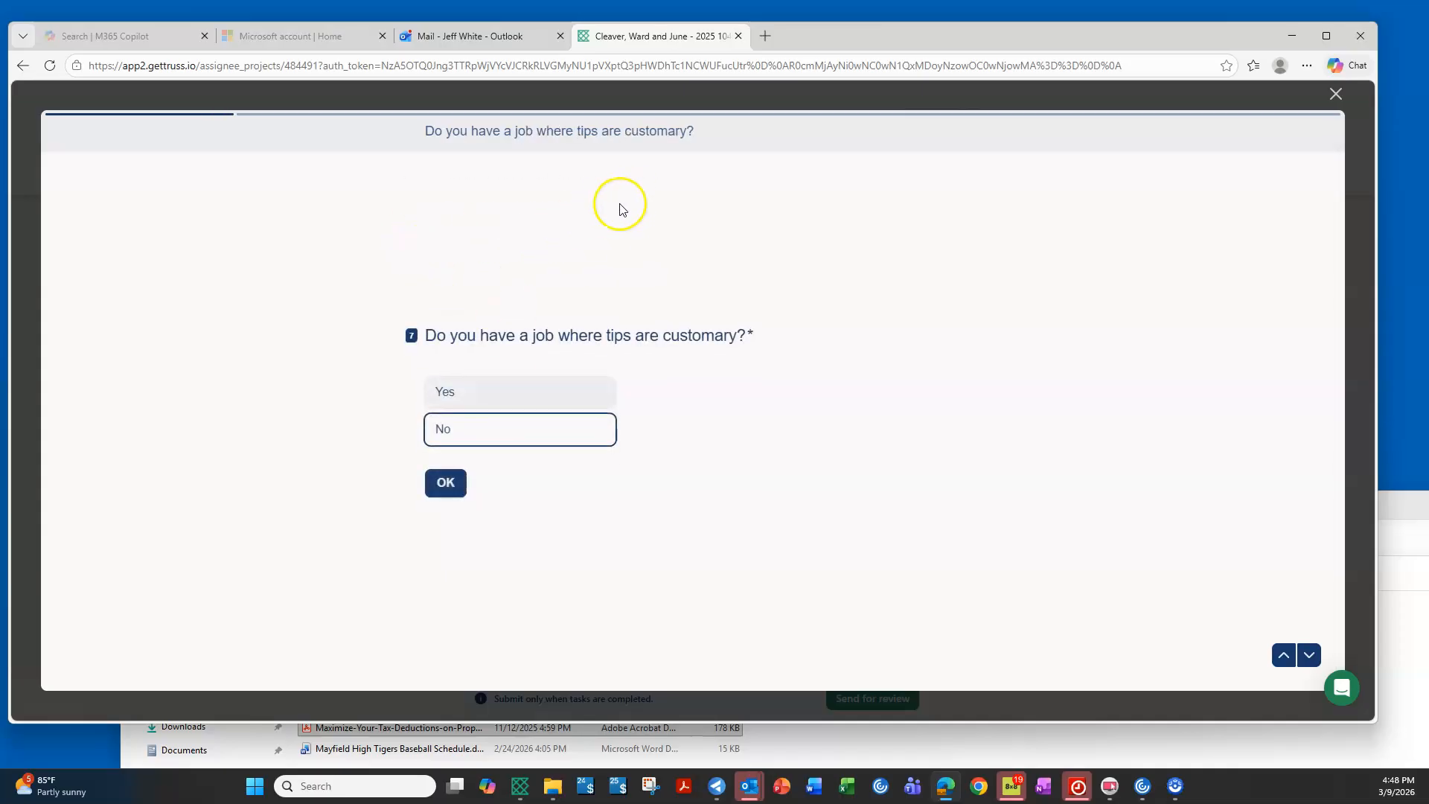
Close and resume the questionnaire, answering No to customary tips, Marketplace healthcare coverage and additional HSA or MSA payments
click(1336, 94)
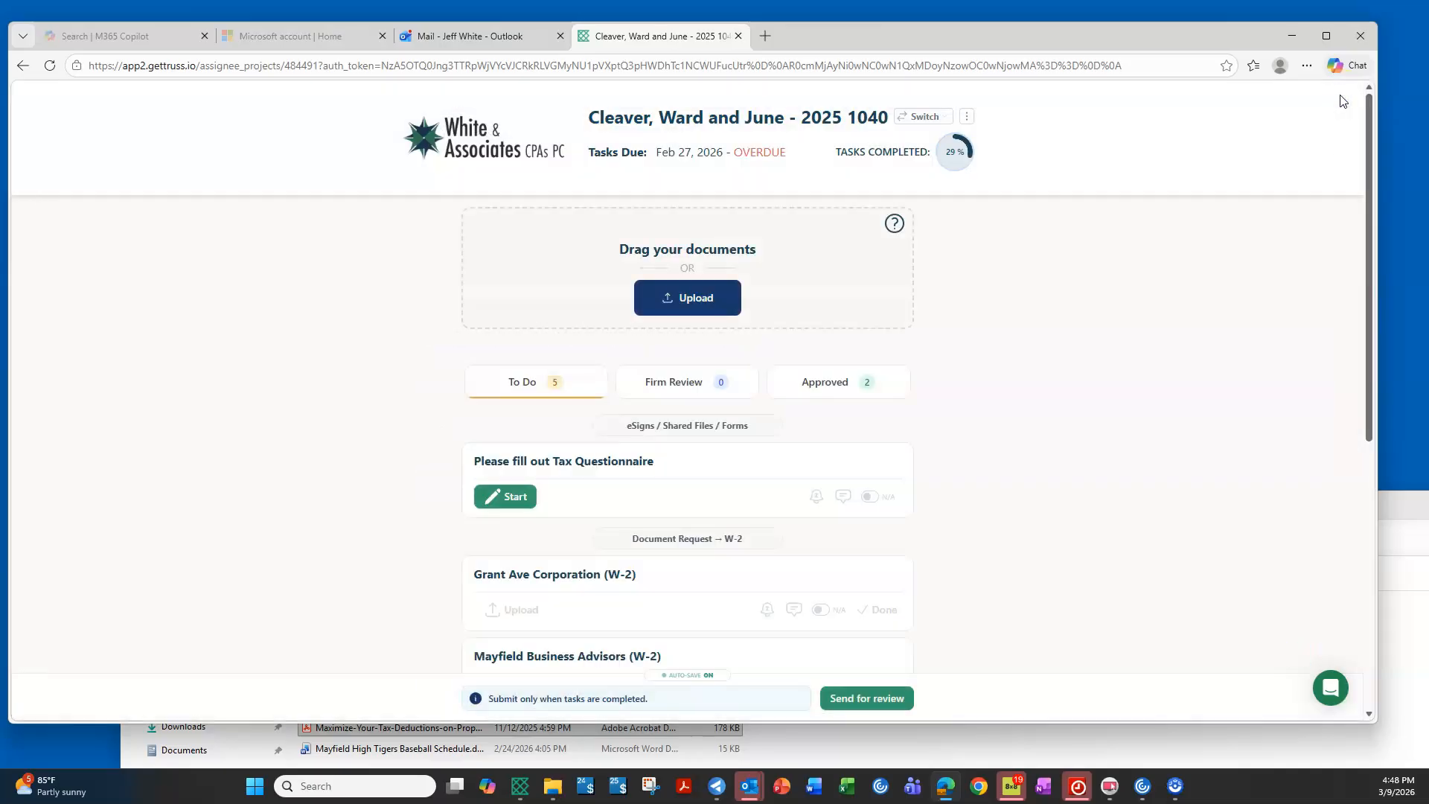
click(497, 501)
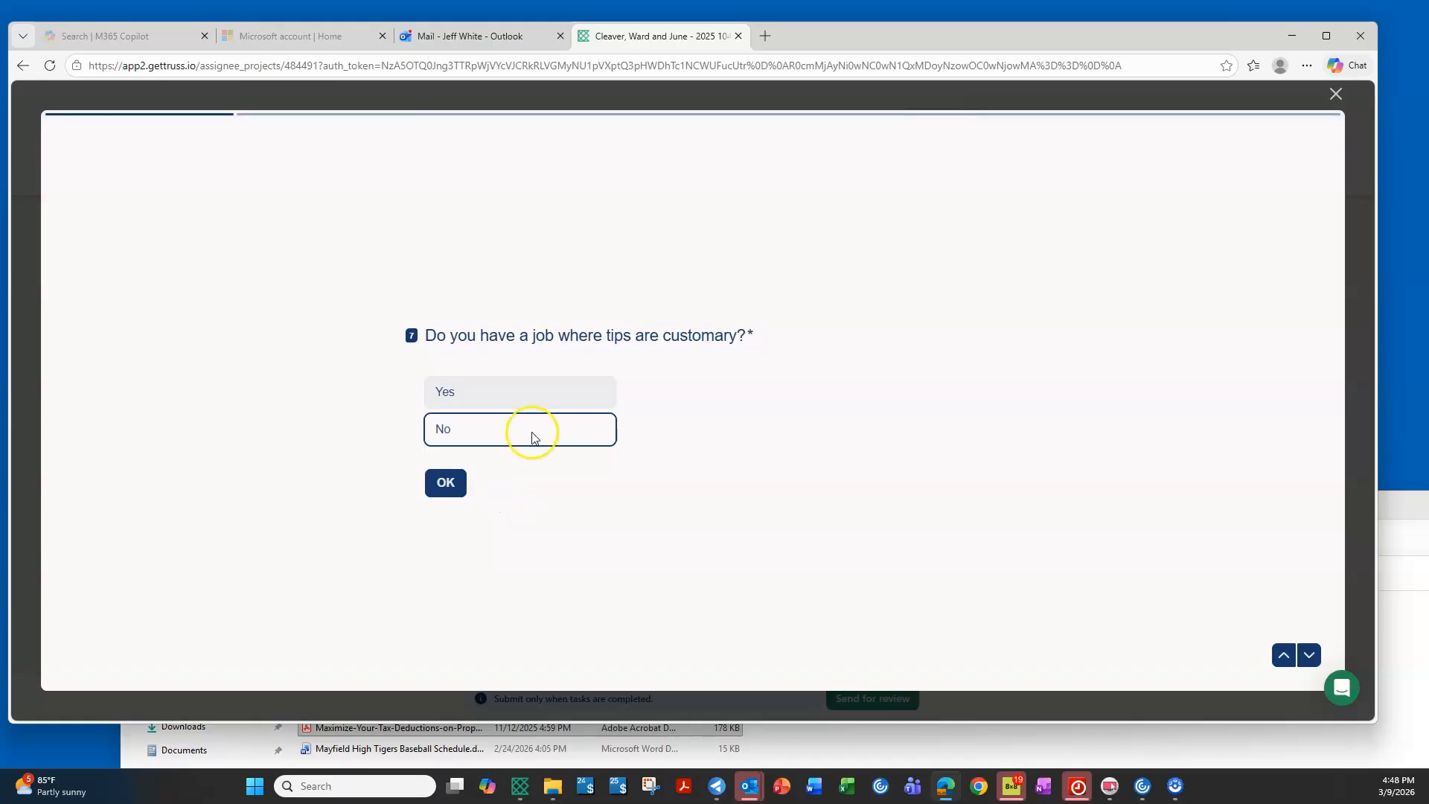
click(448, 487)
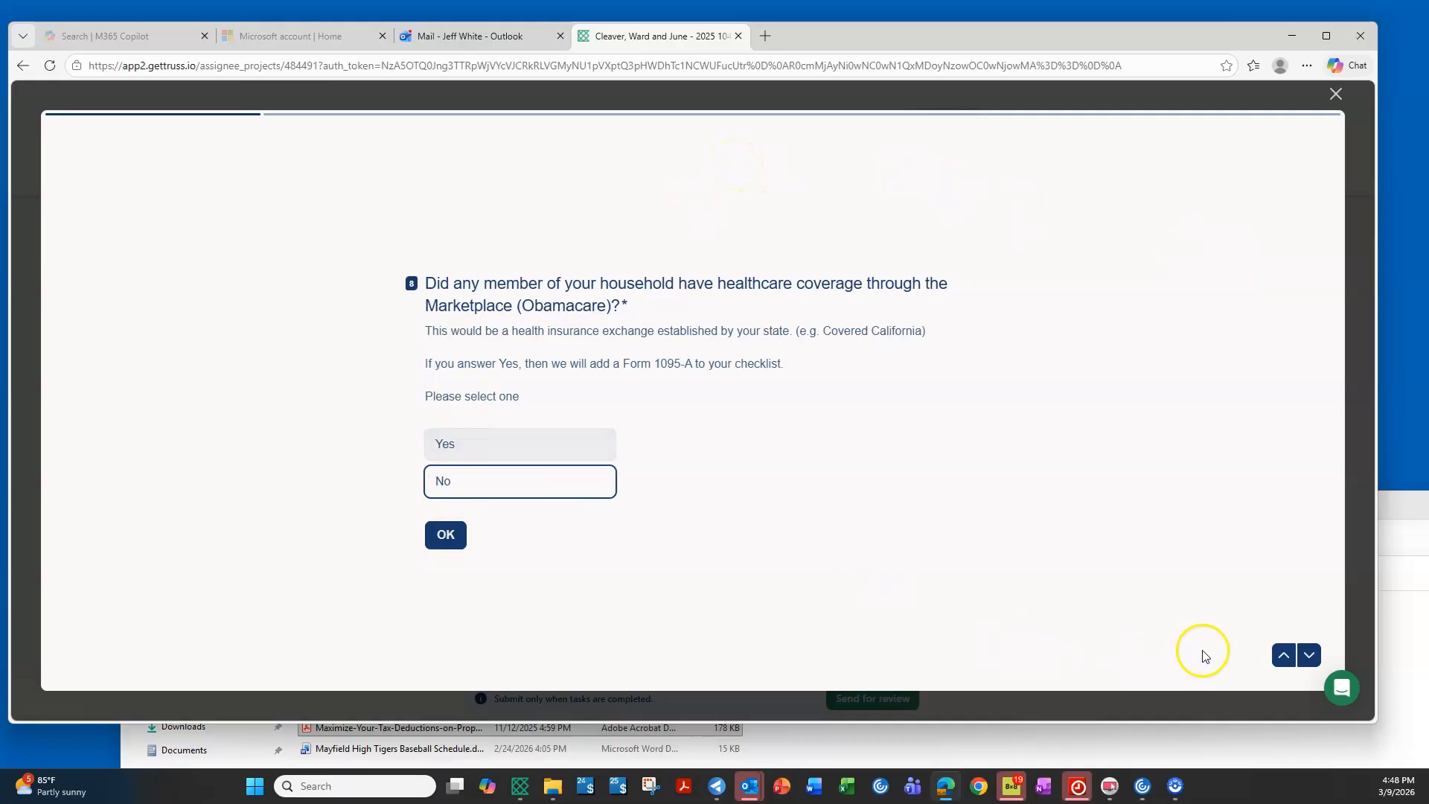
click(1311, 657)
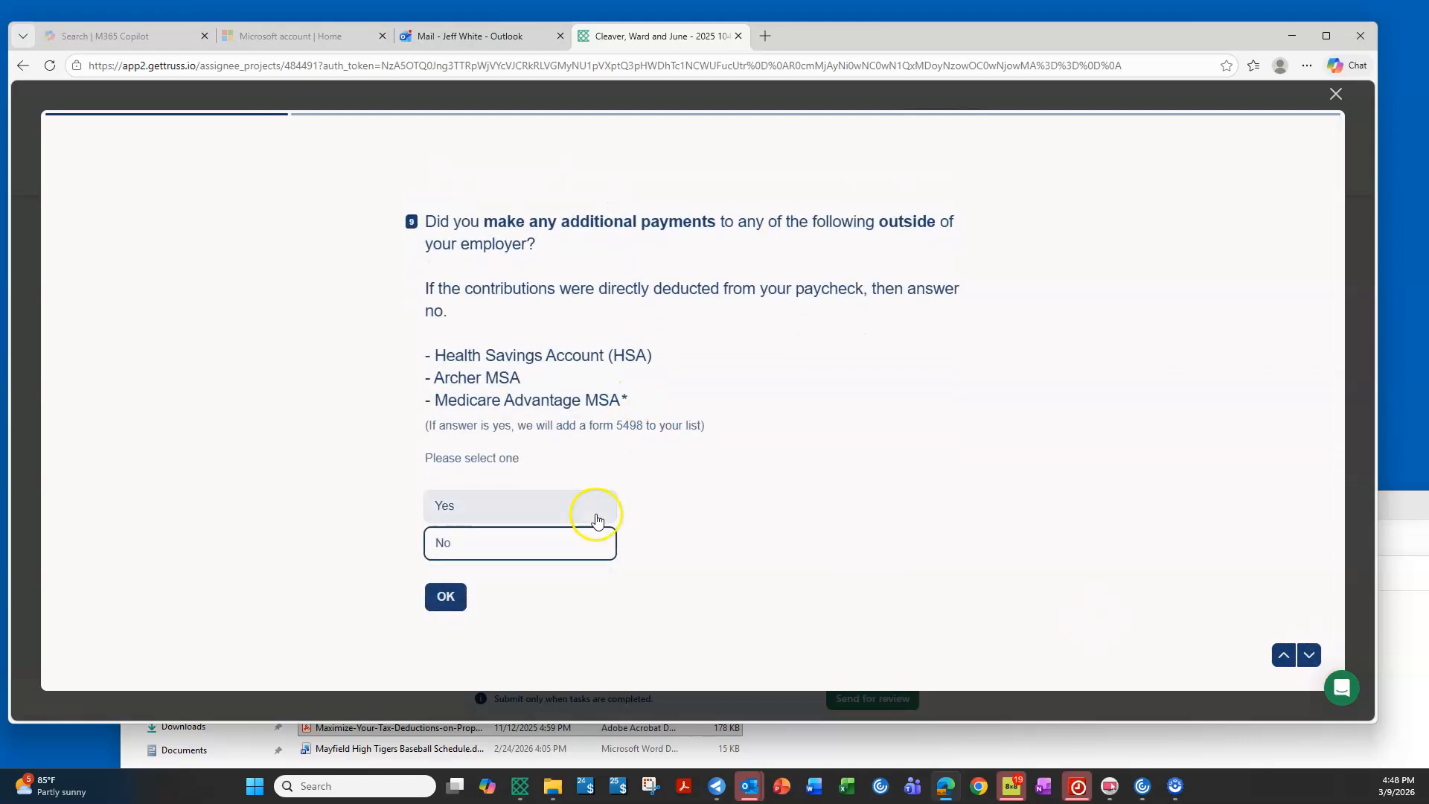
click(437, 558)
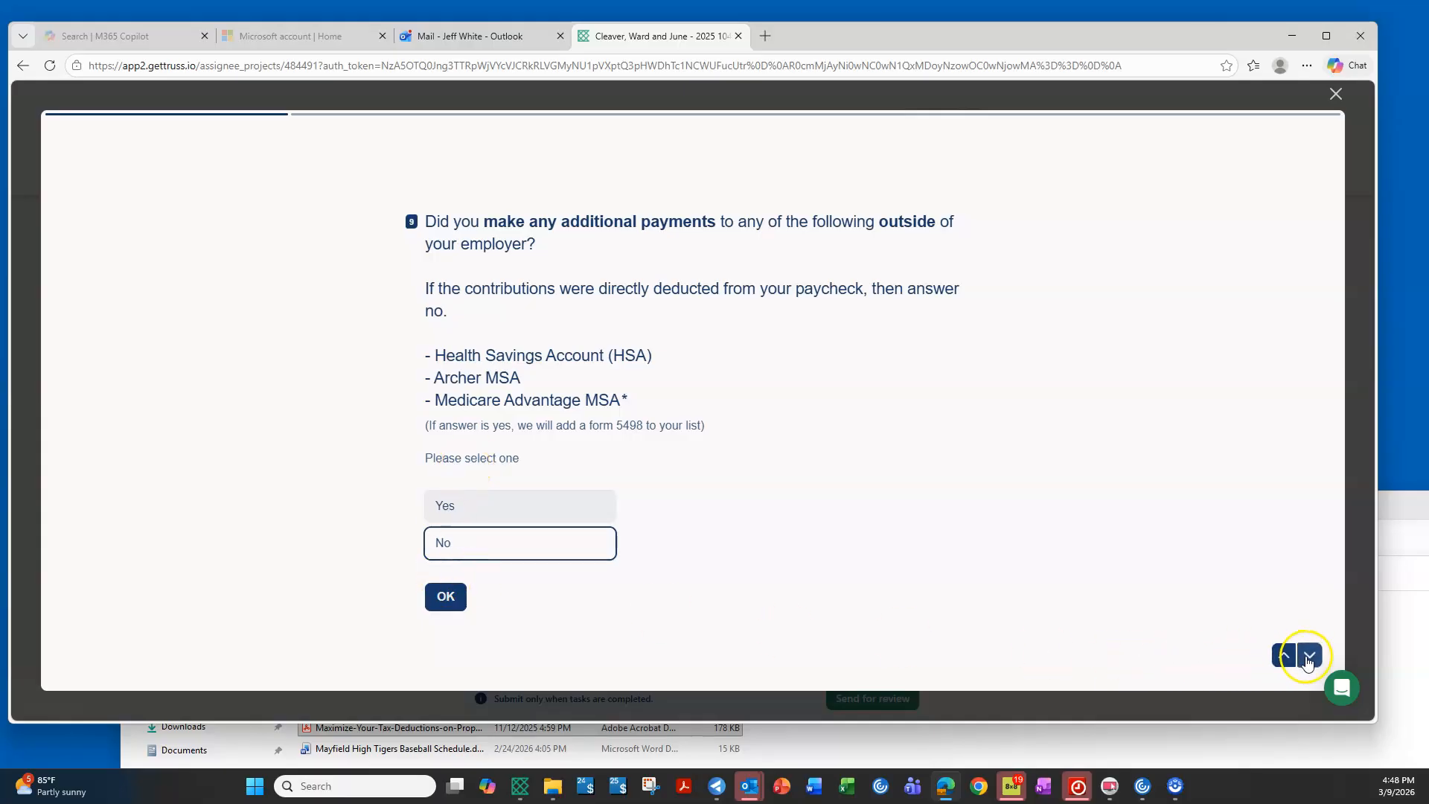
click(1309, 657)
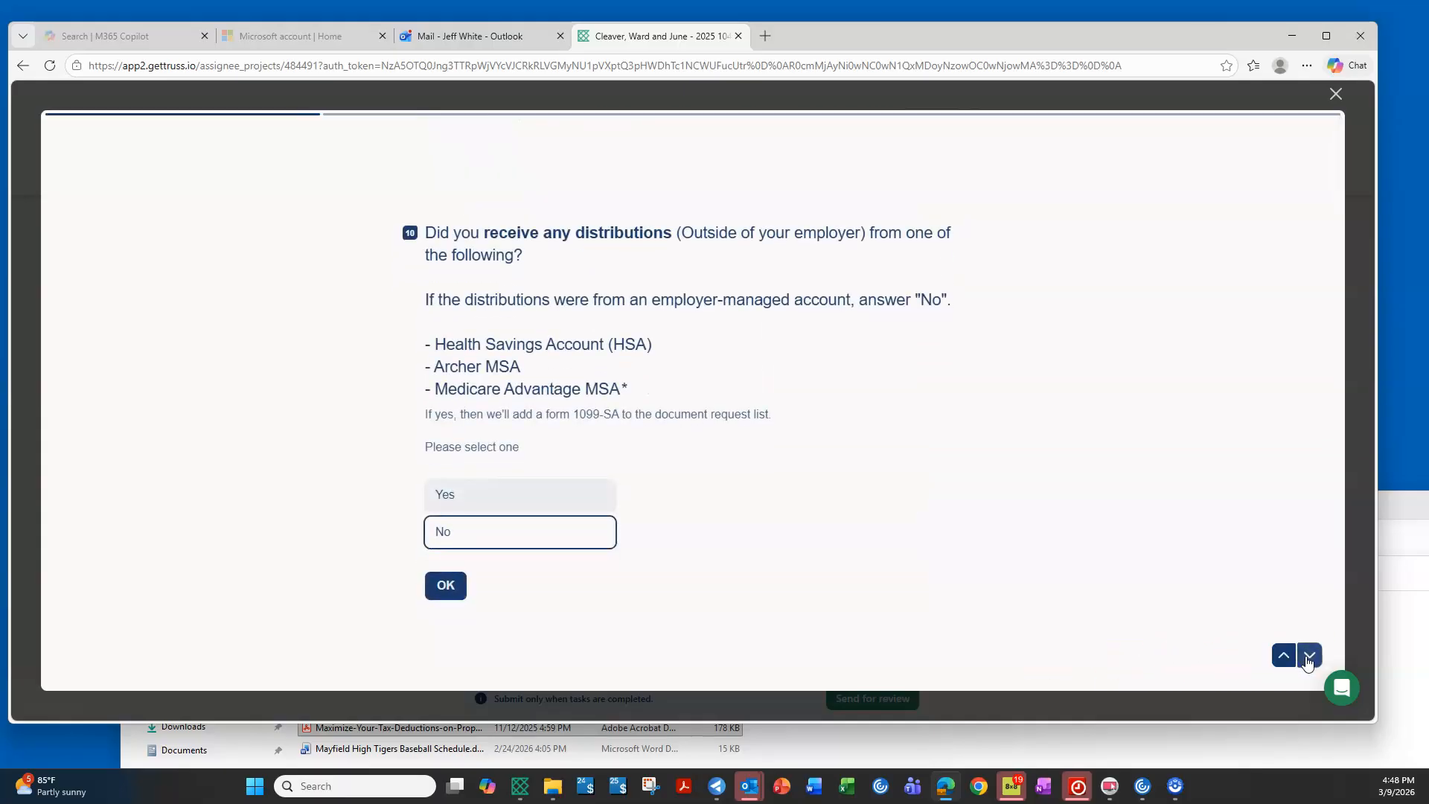
Page through the questions on distributions, foreign income, digital assets and NFTs, and close the questionnaire
click(1308, 657)
click(1278, 656)
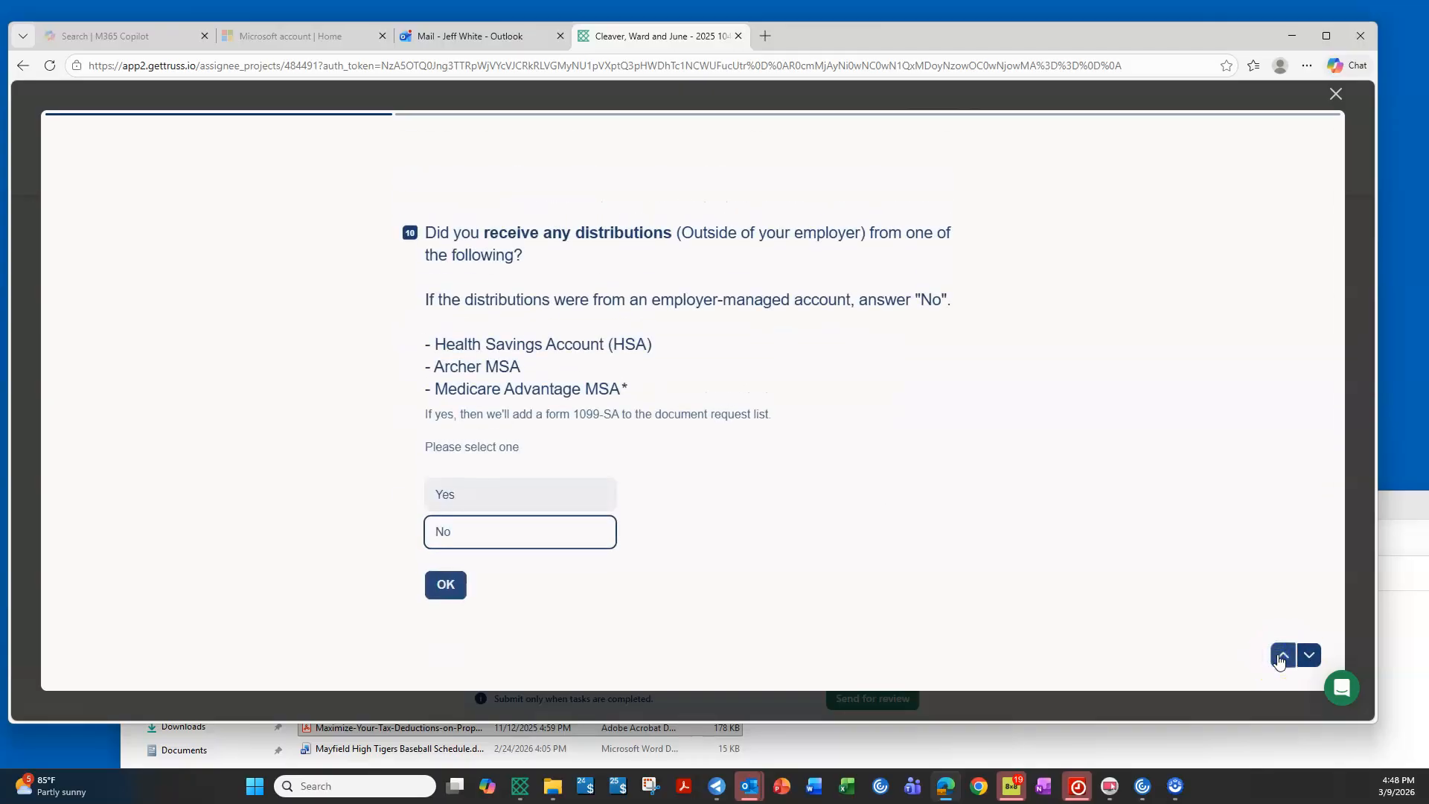
click(1280, 658)
click(1293, 657)
click(1309, 657)
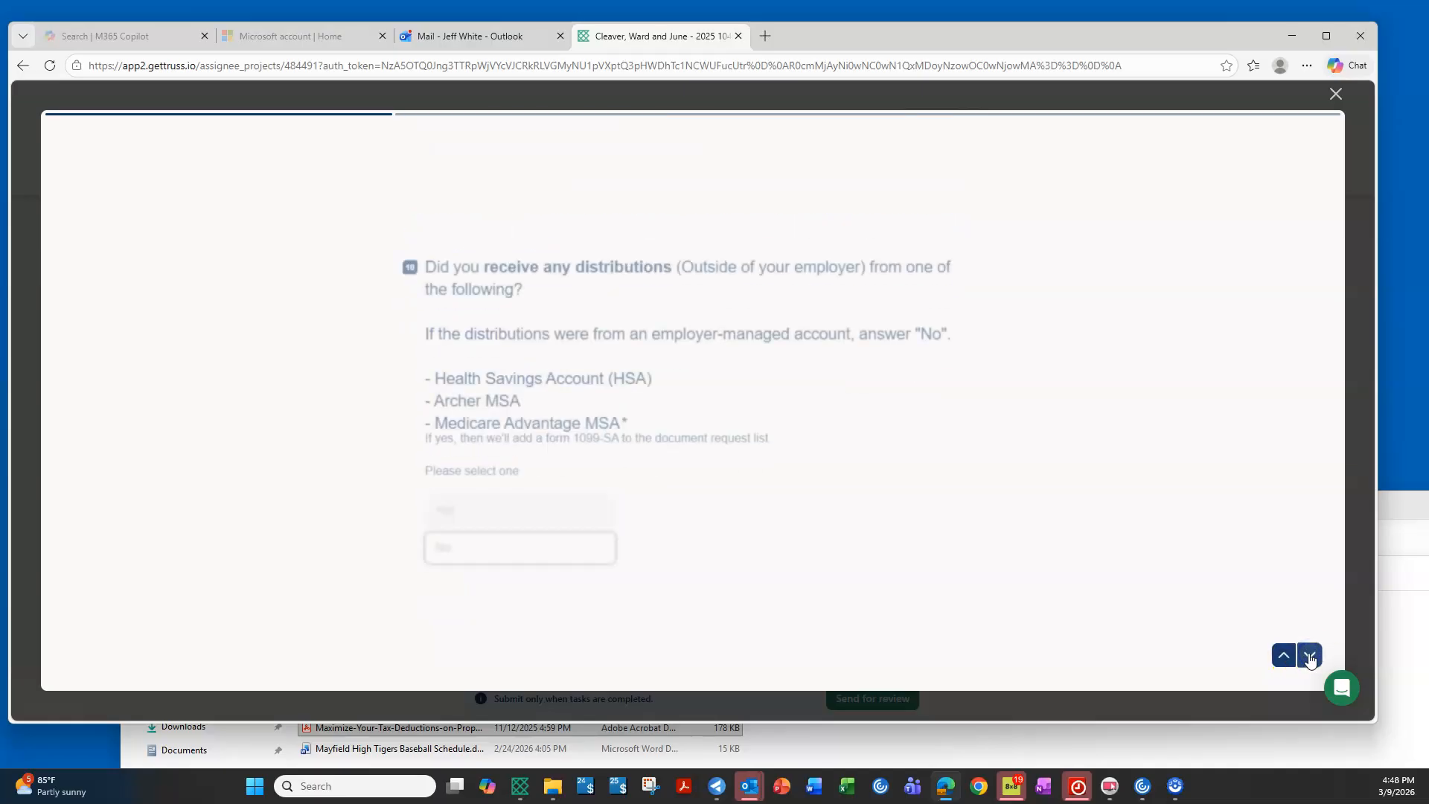
click(1310, 657)
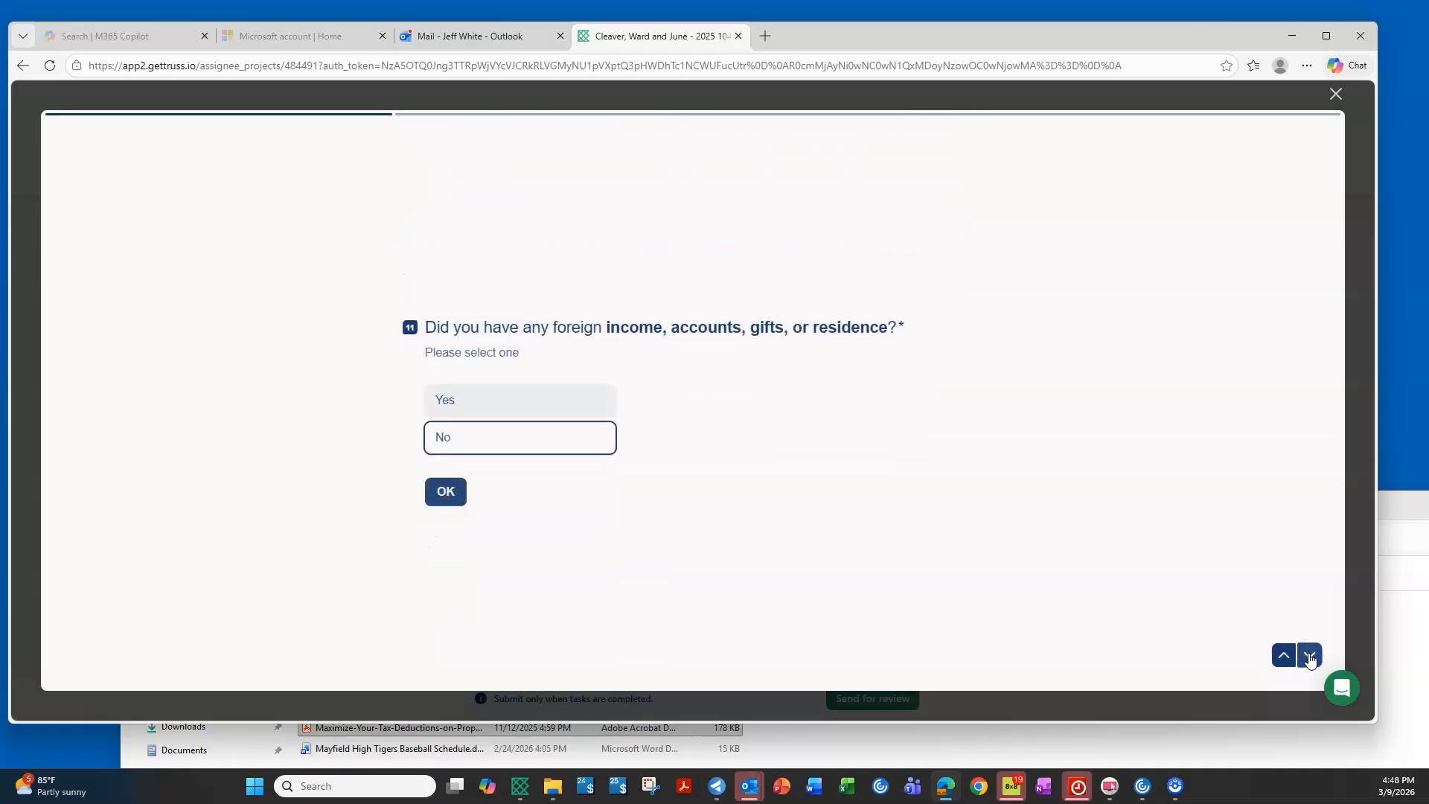
click(1309, 657)
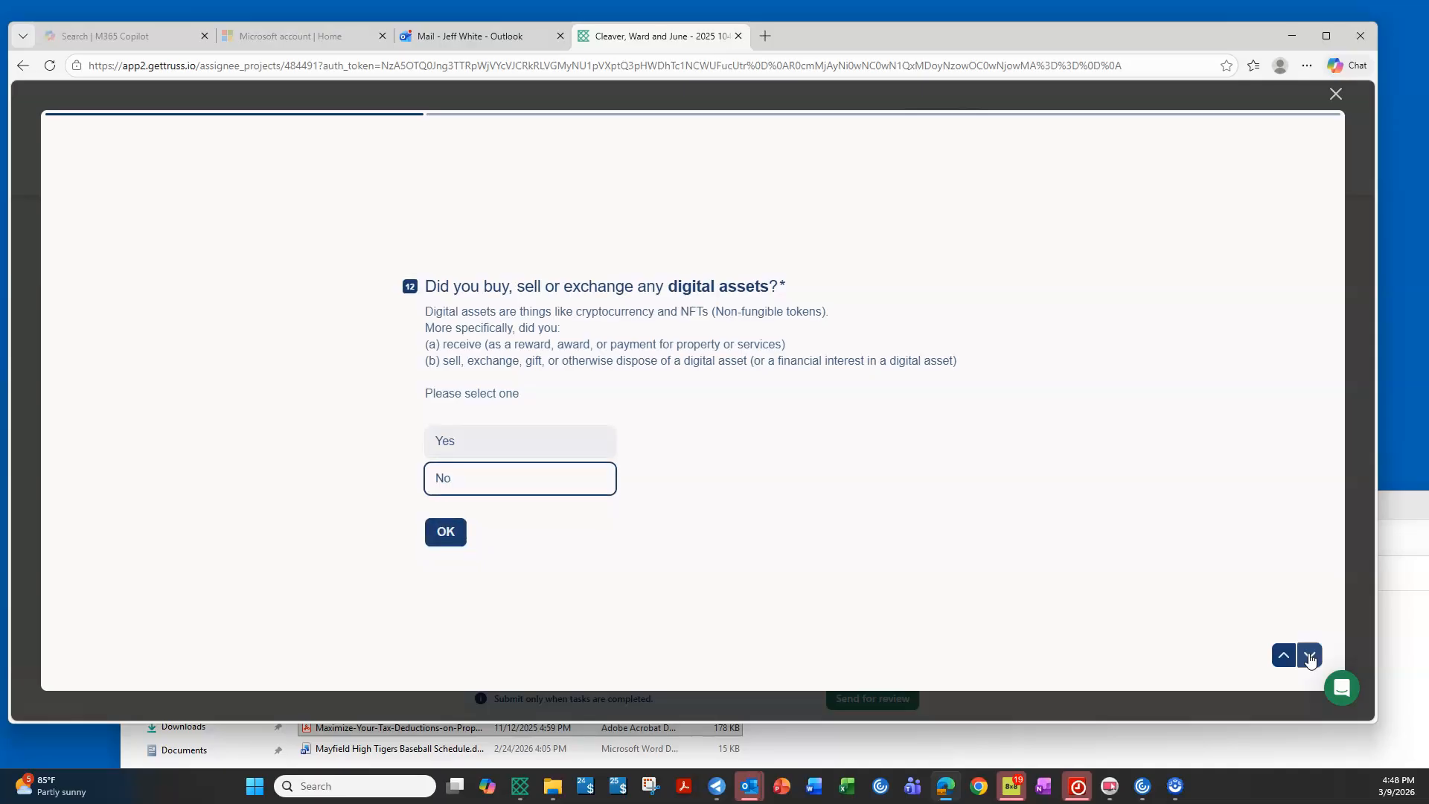
click(1309, 657)
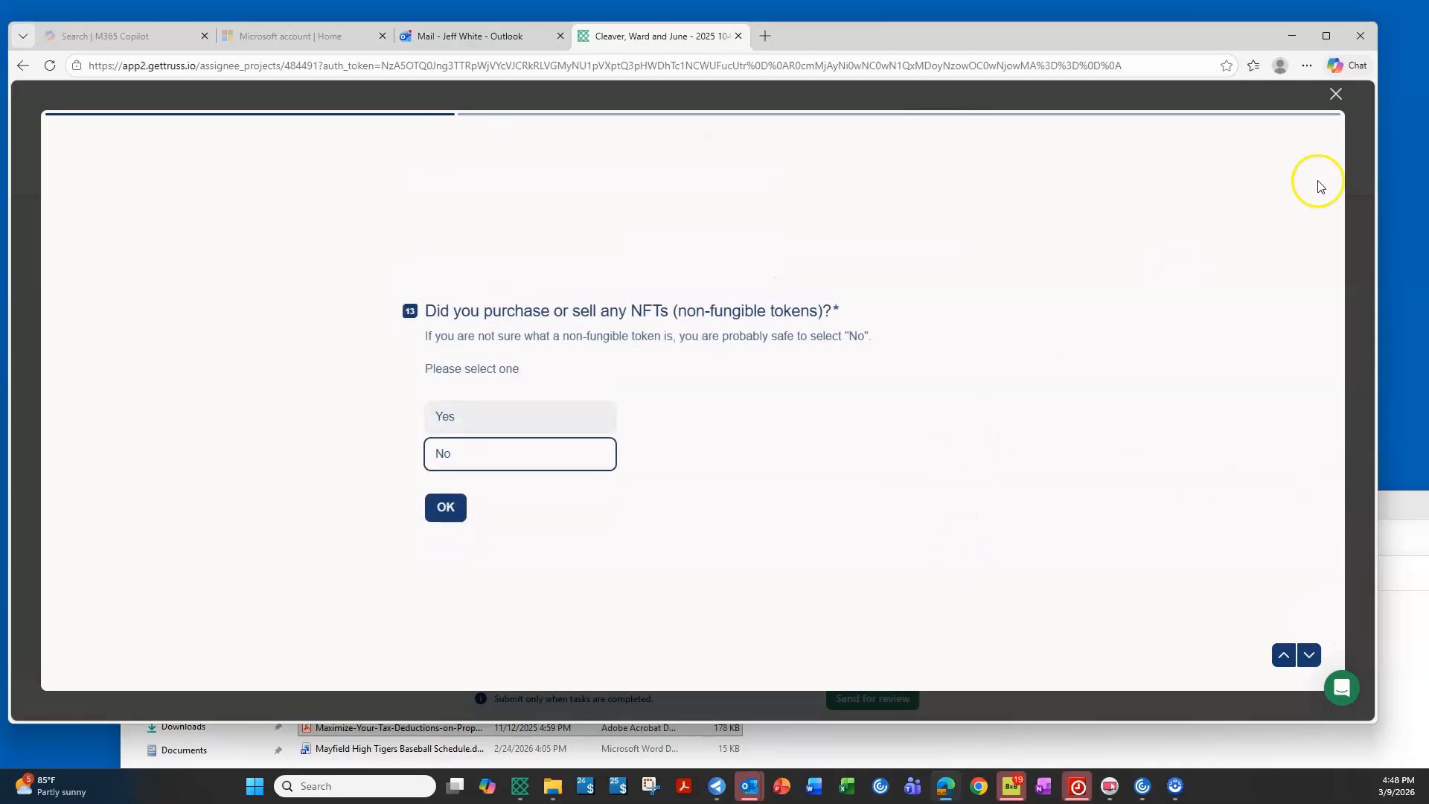
click(1336, 93)
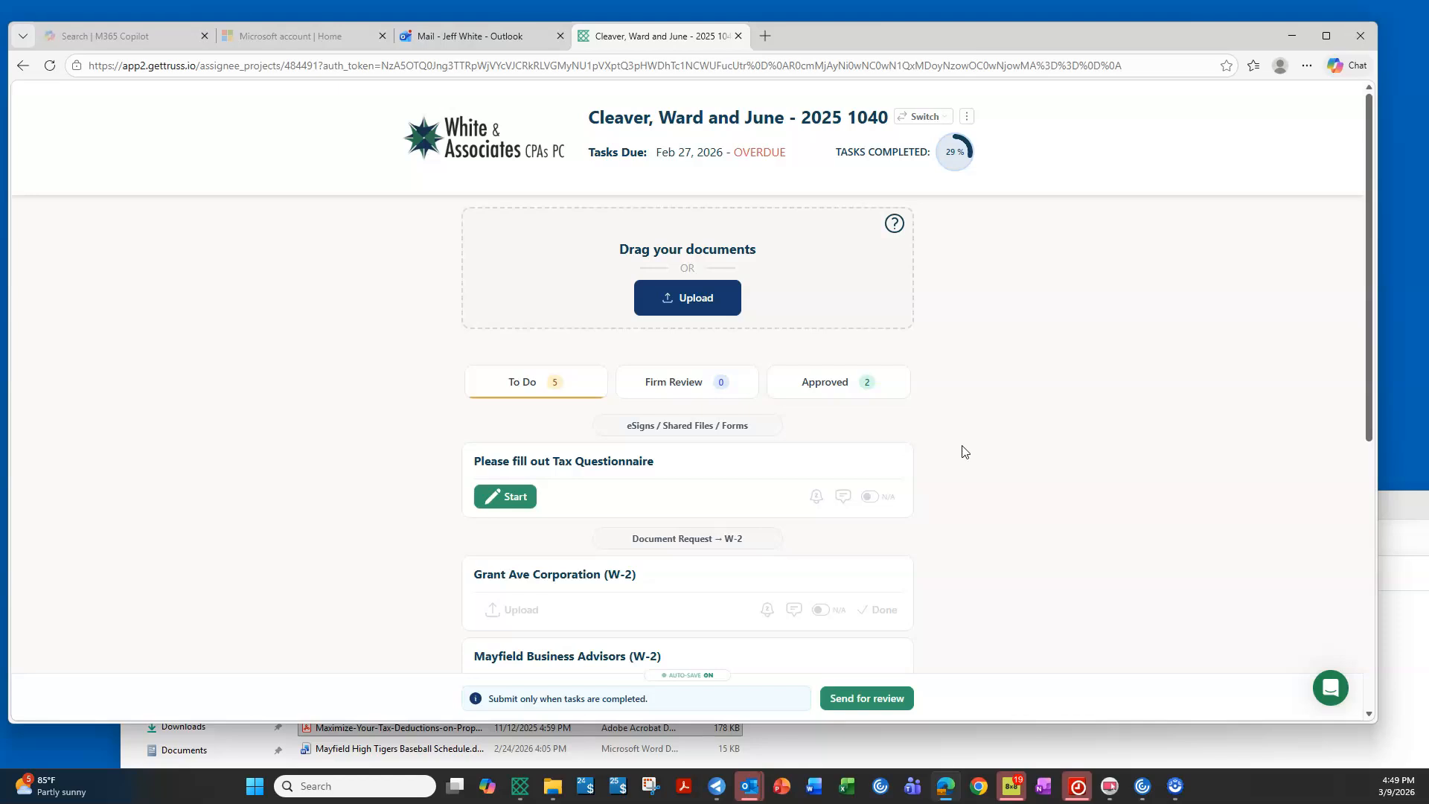
Upload the client's 2025 W-2 Copy B PDF to the Grant Ave Corporation (W-2) request and mark it done
scroll(965, 451, down, 3)
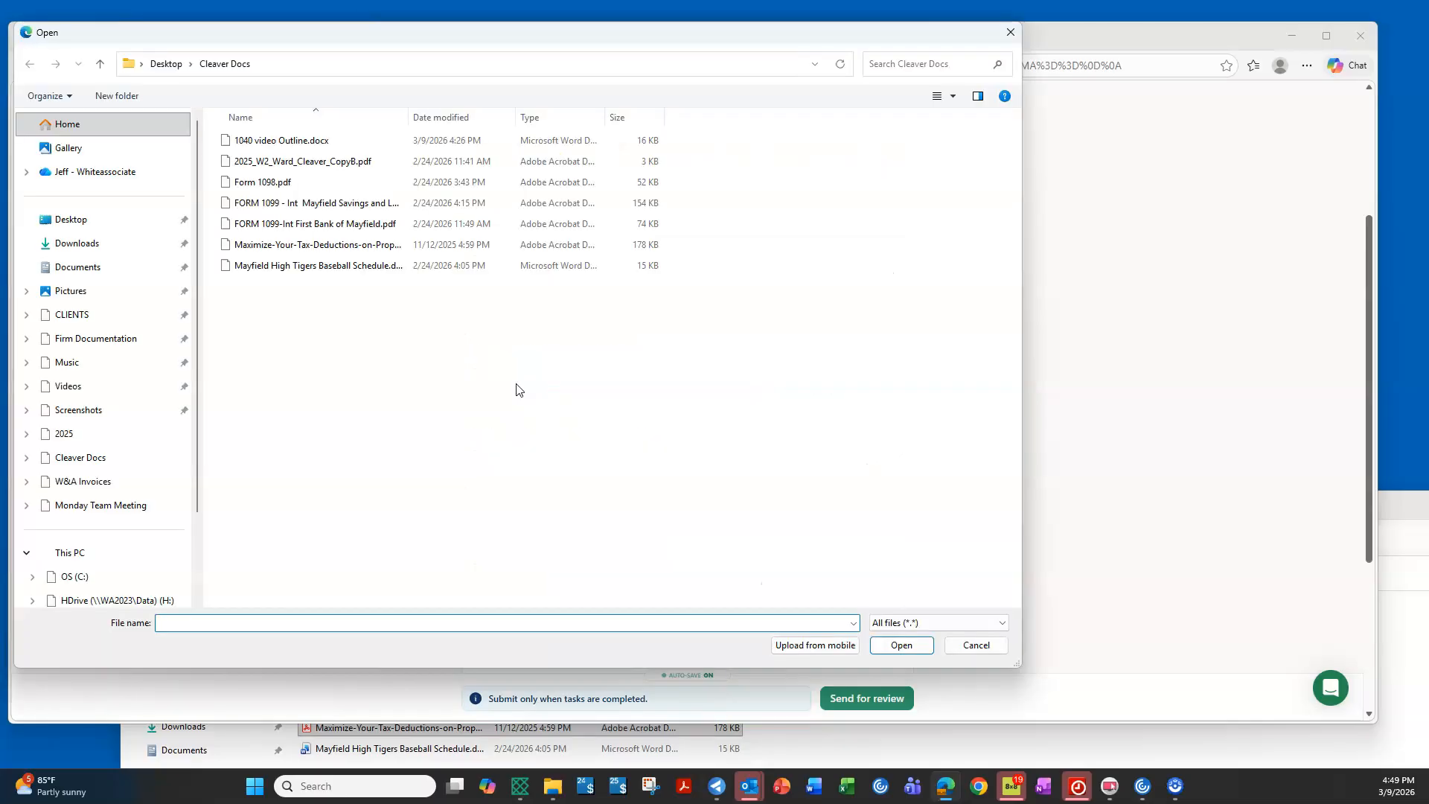
click(302, 161)
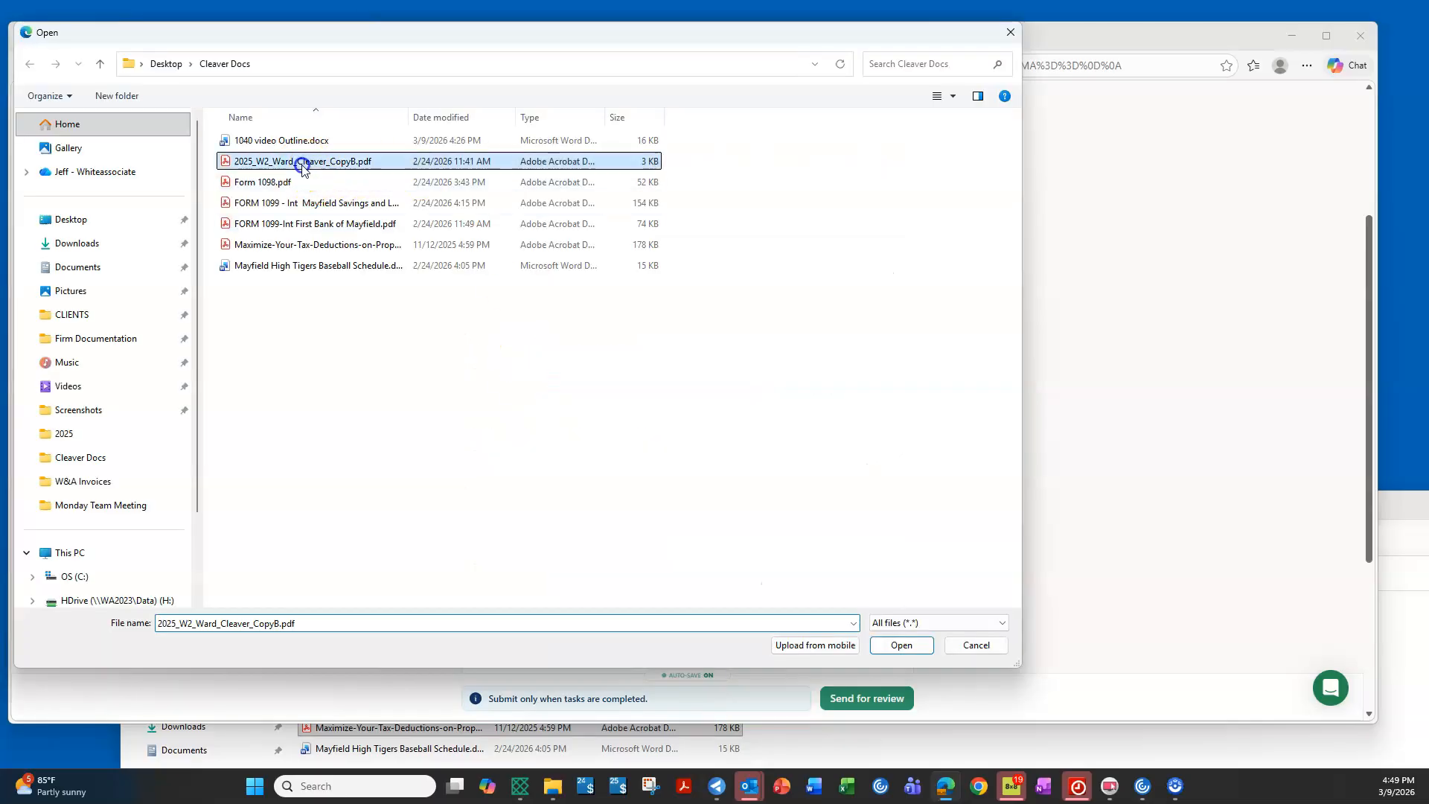
click(903, 645)
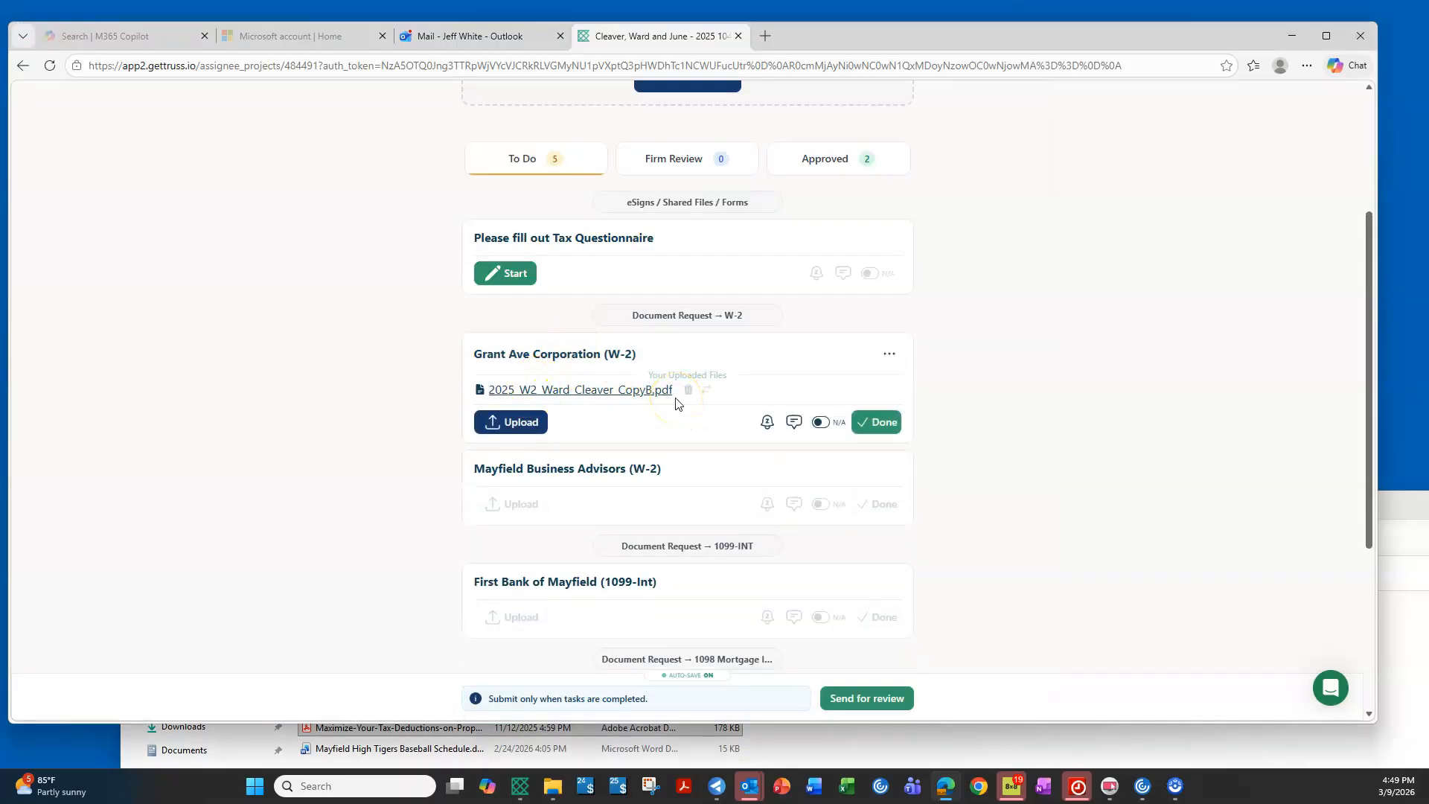
click(885, 422)
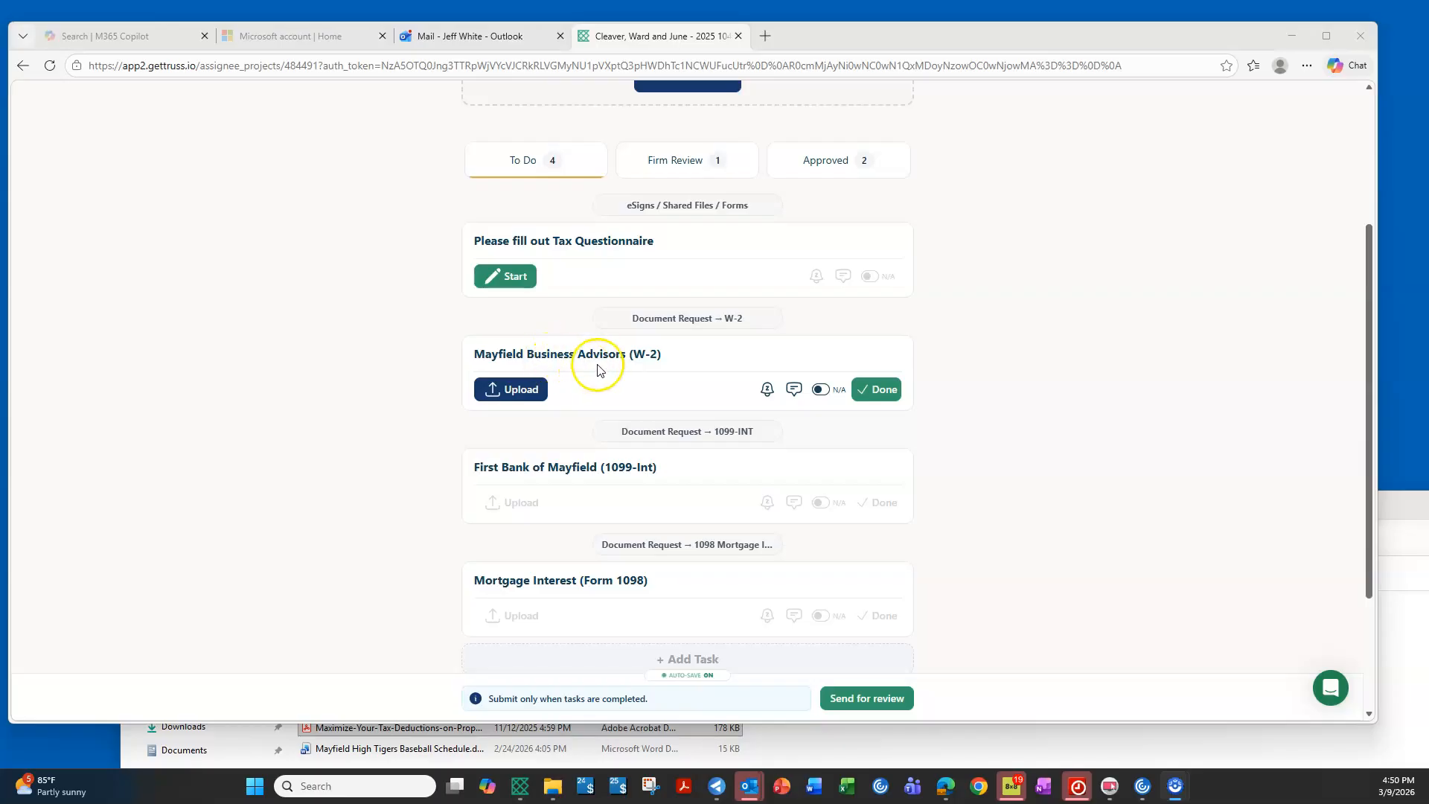
Comment "Did not work at this company in 2025" on the Mayfield Business Advisors (W-2) request and mark it as not applicable
click(794, 390)
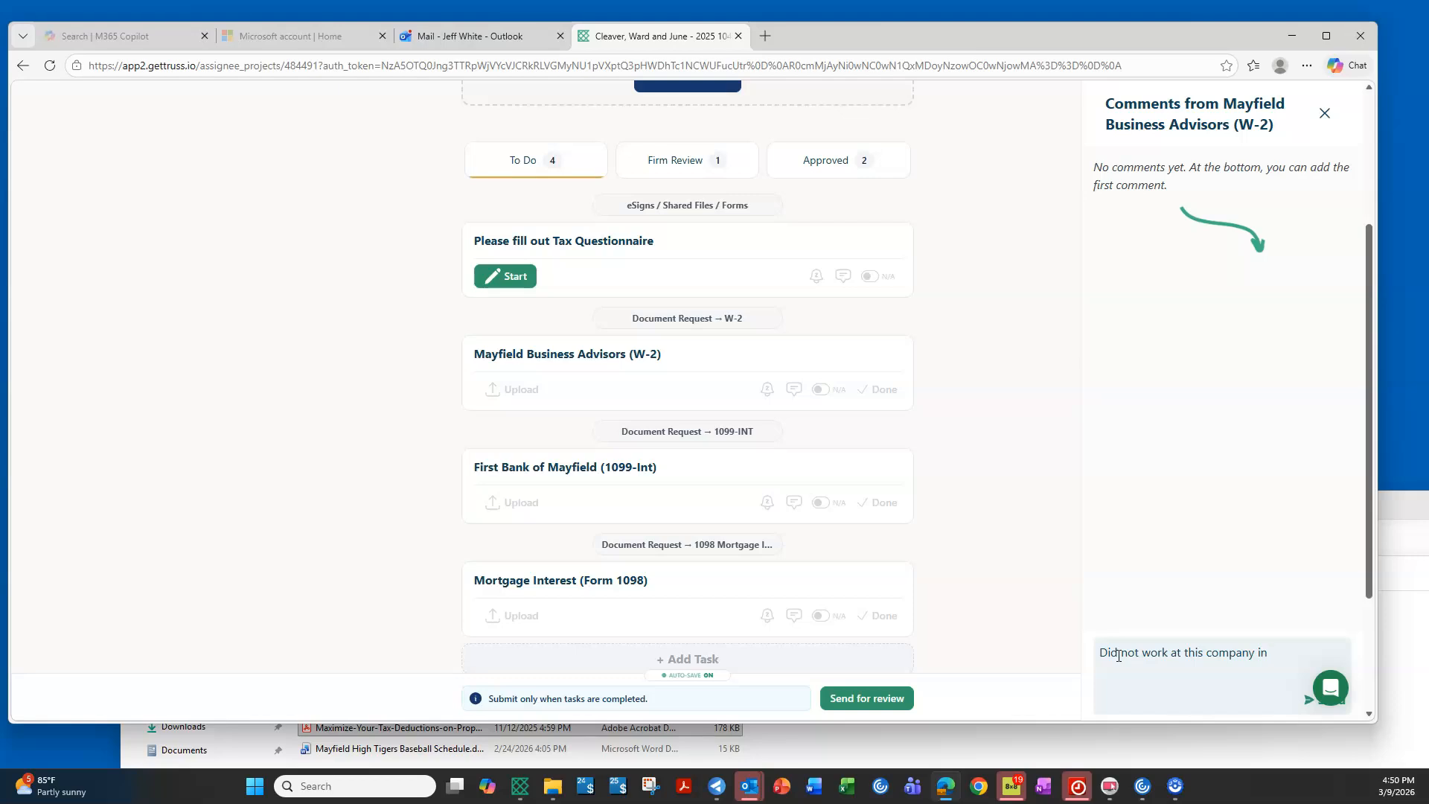
click(1307, 700)
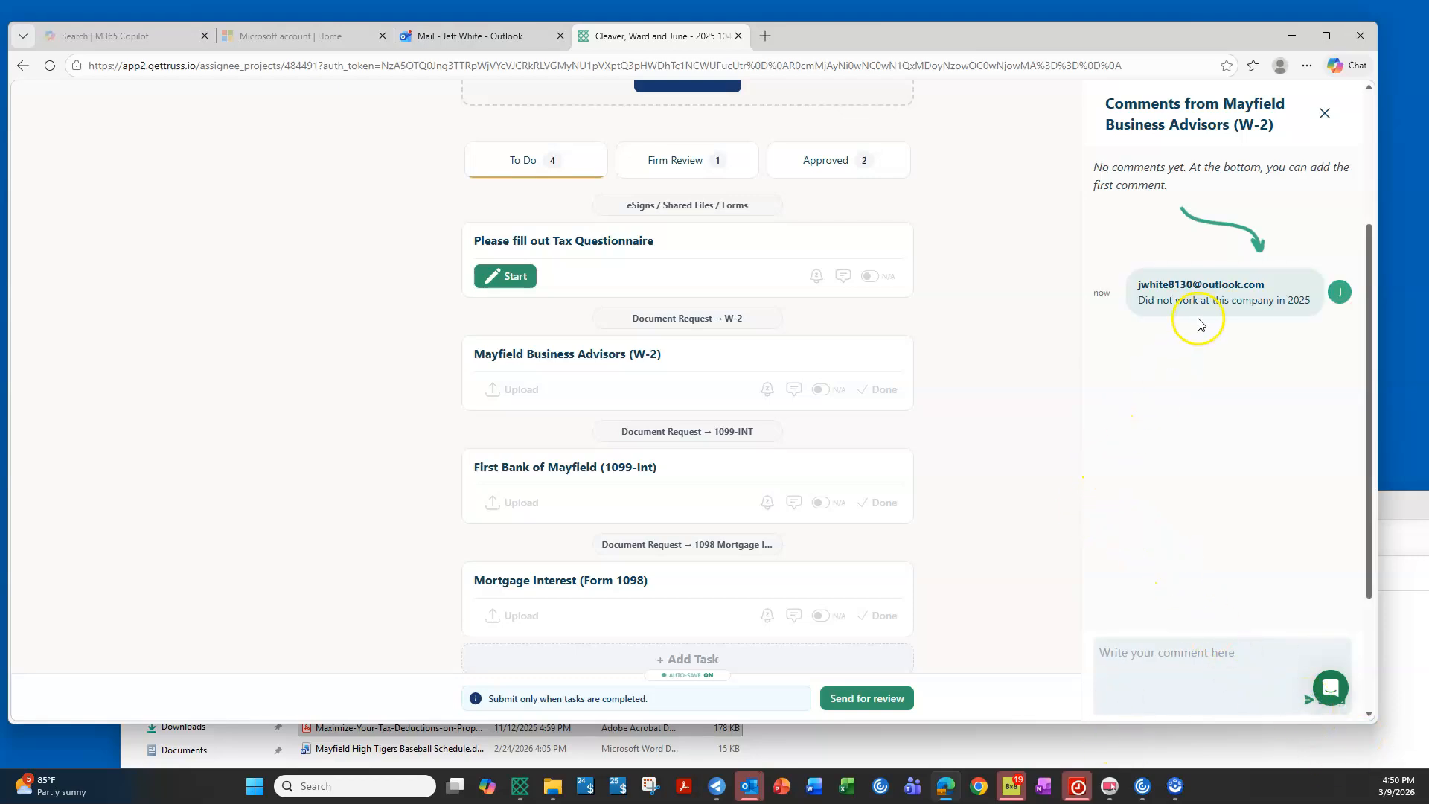
click(1329, 119)
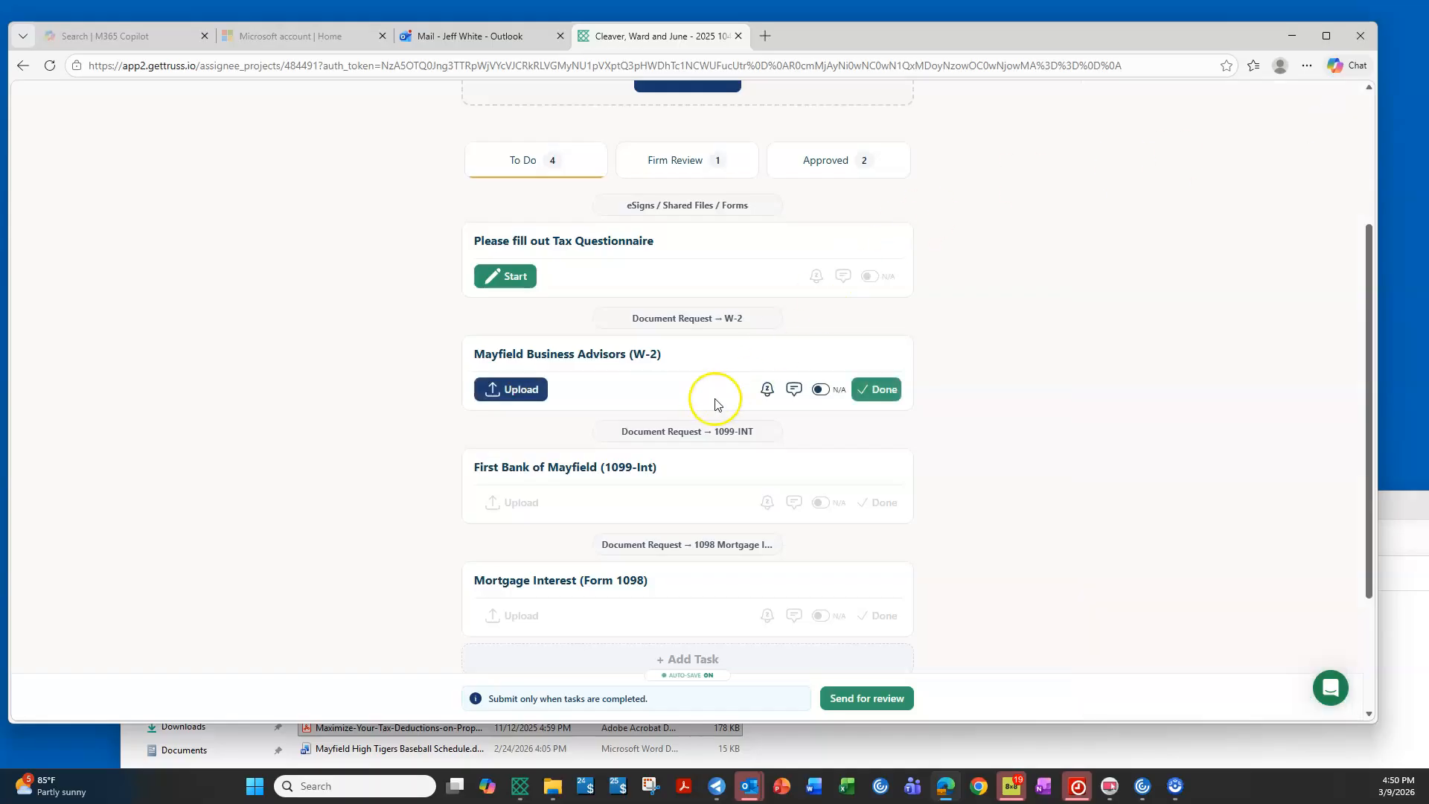
click(823, 390)
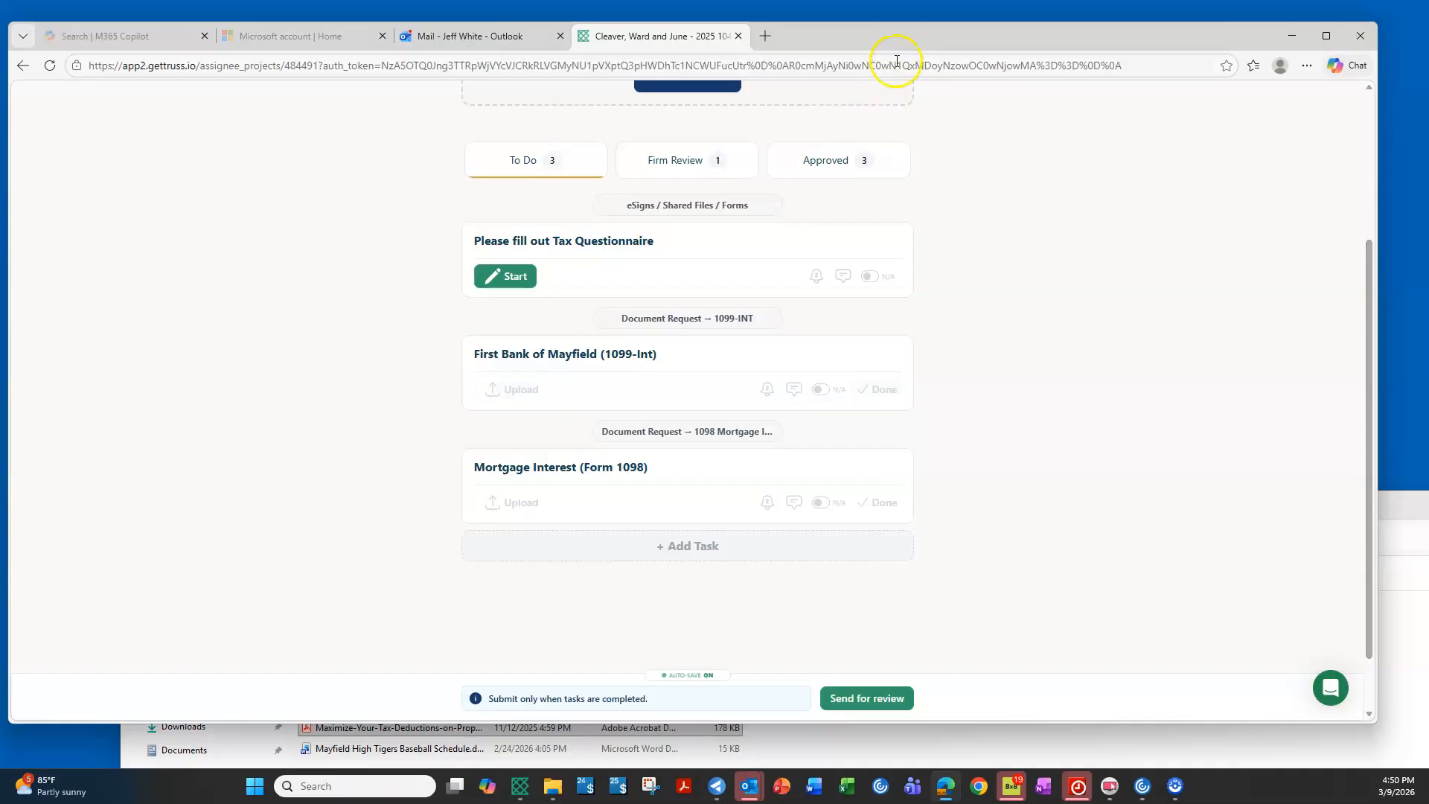
Add FORM 1099-Int First Bank of Mayfield.pdf from the Cleaver Docs folder to the First Bank of Mayfield (1099-Int) request and mark it done
drag(895, 41, 914, 24)
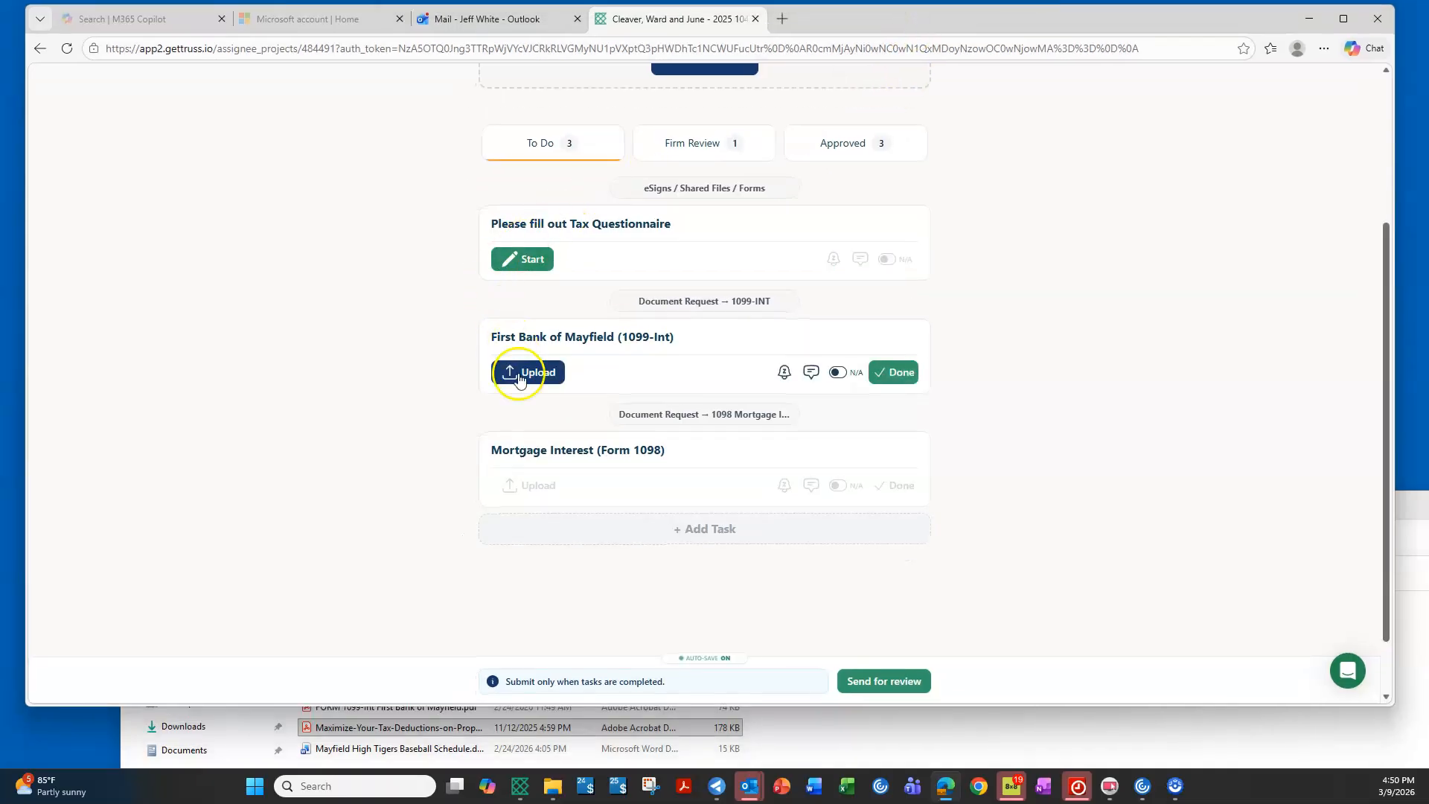
click(819, 742)
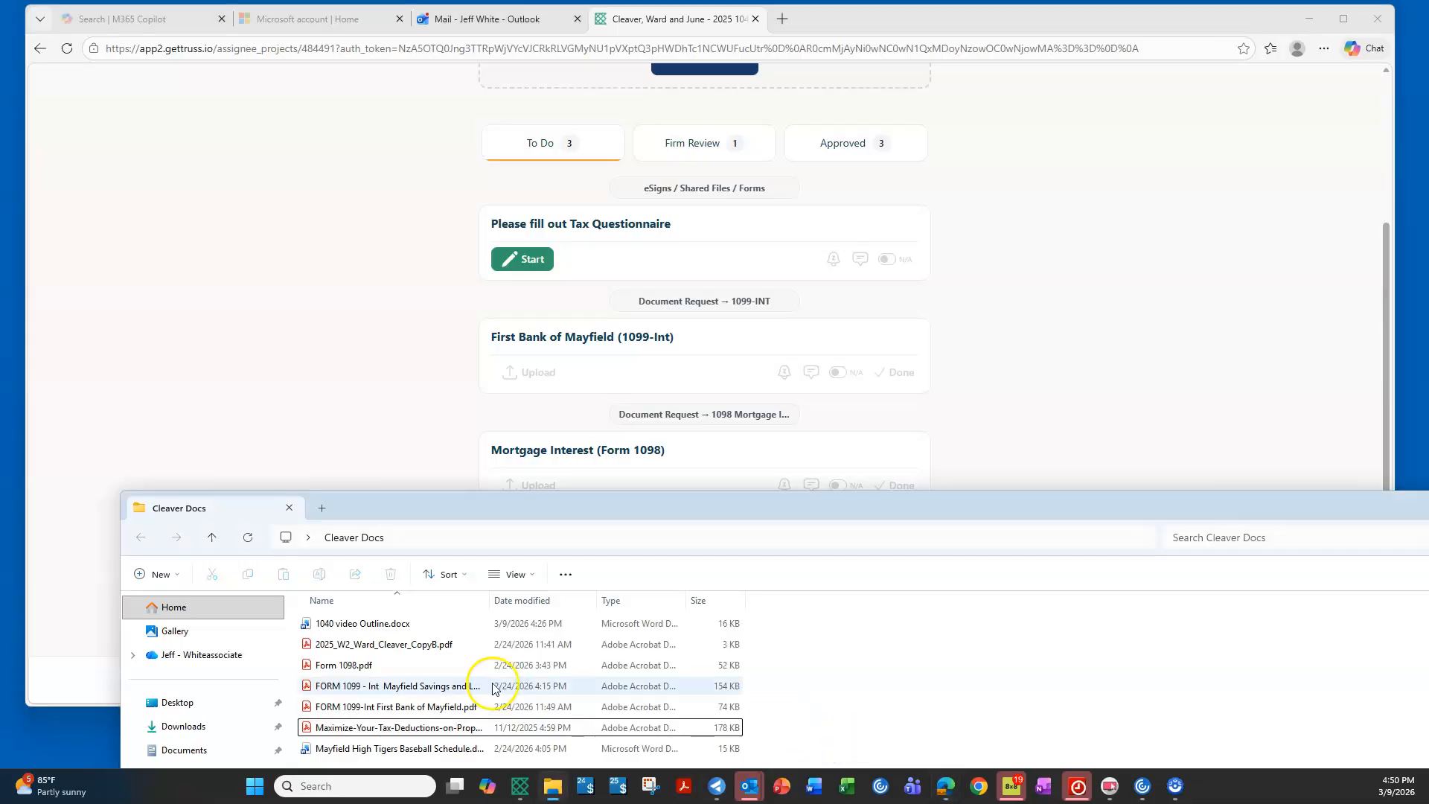
click(392, 708)
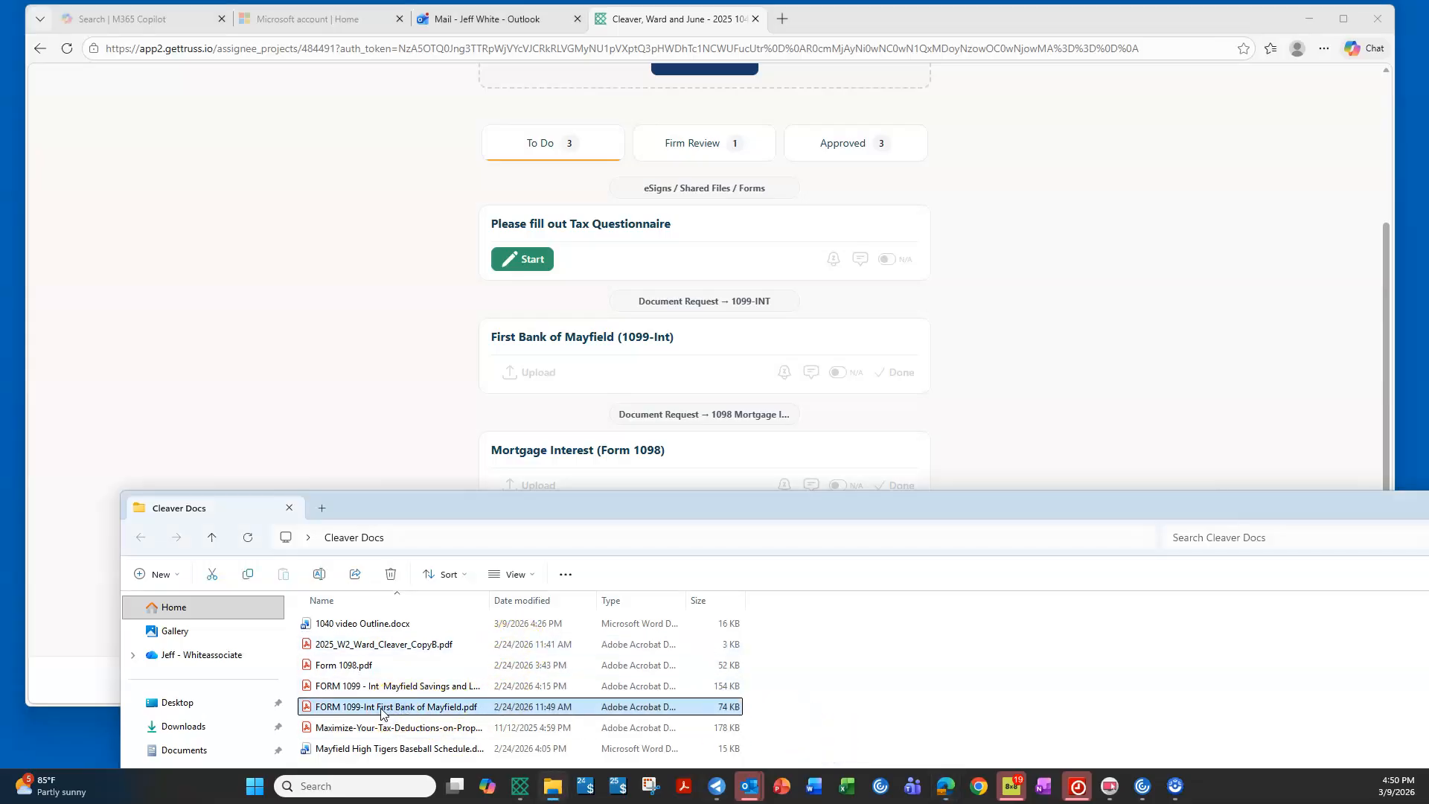
drag(381, 710, 669, 374)
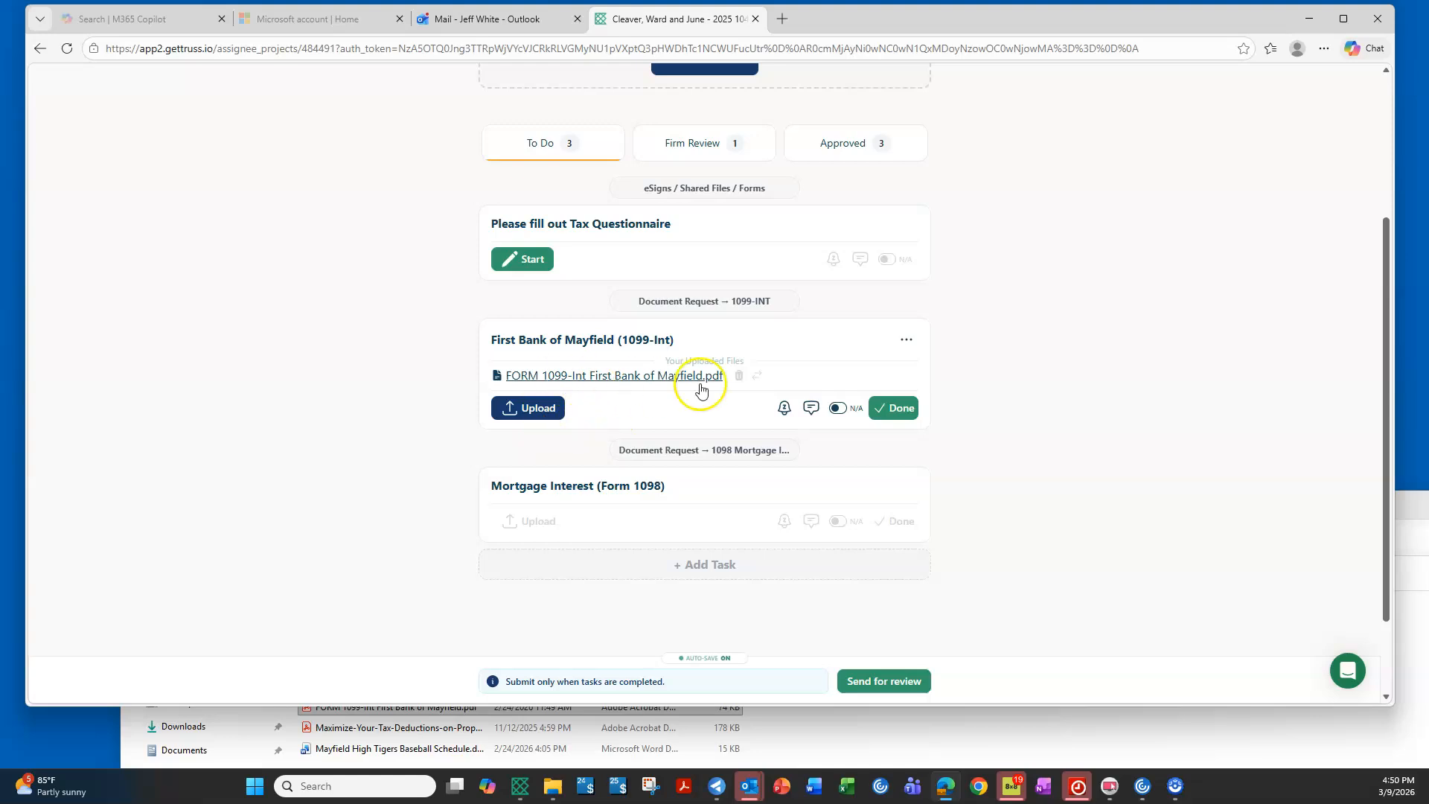
click(900, 409)
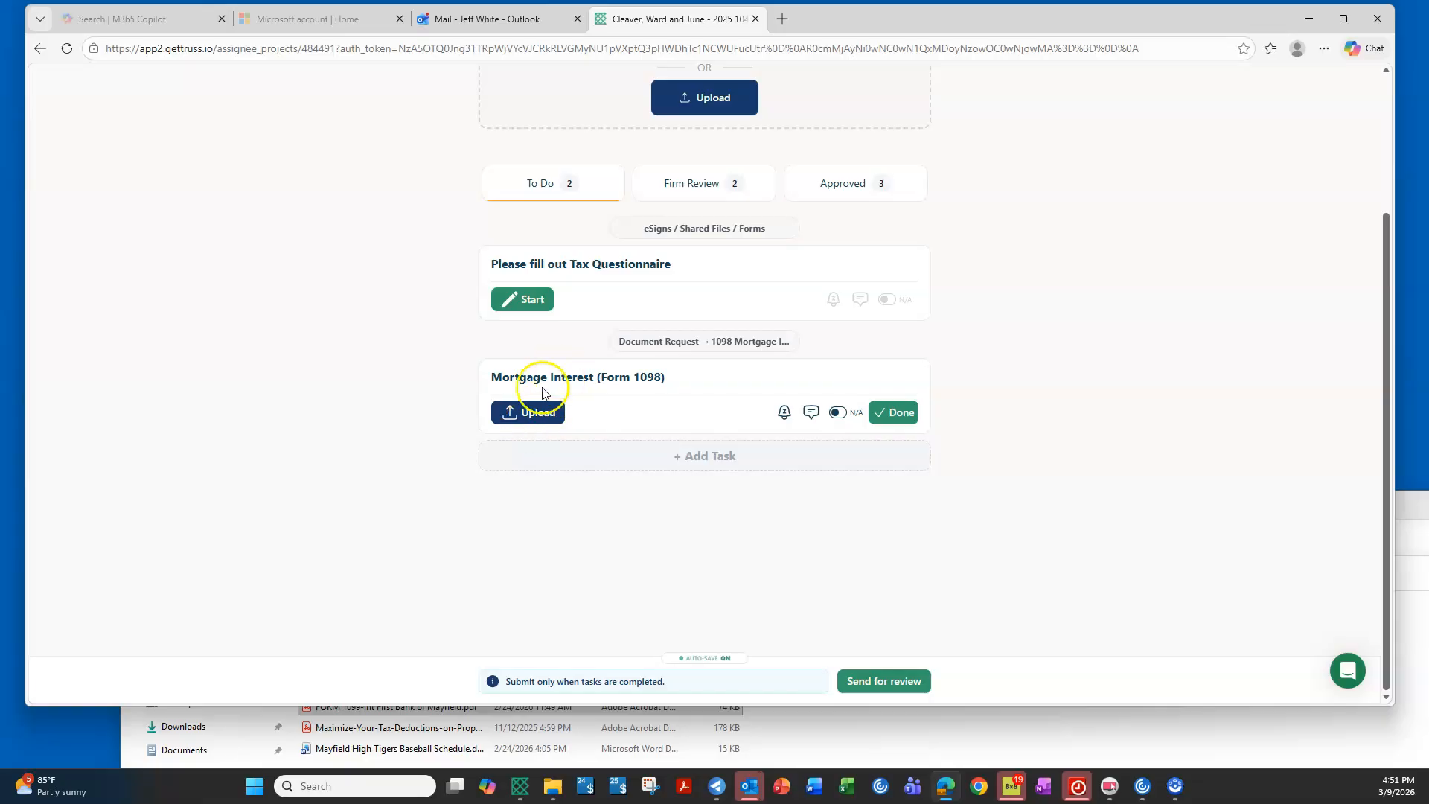
Upload Mayfield High Tigers Baseball Schedule.docx to the Mortgage Interest (Form 1098) request and mark it done
click(533, 412)
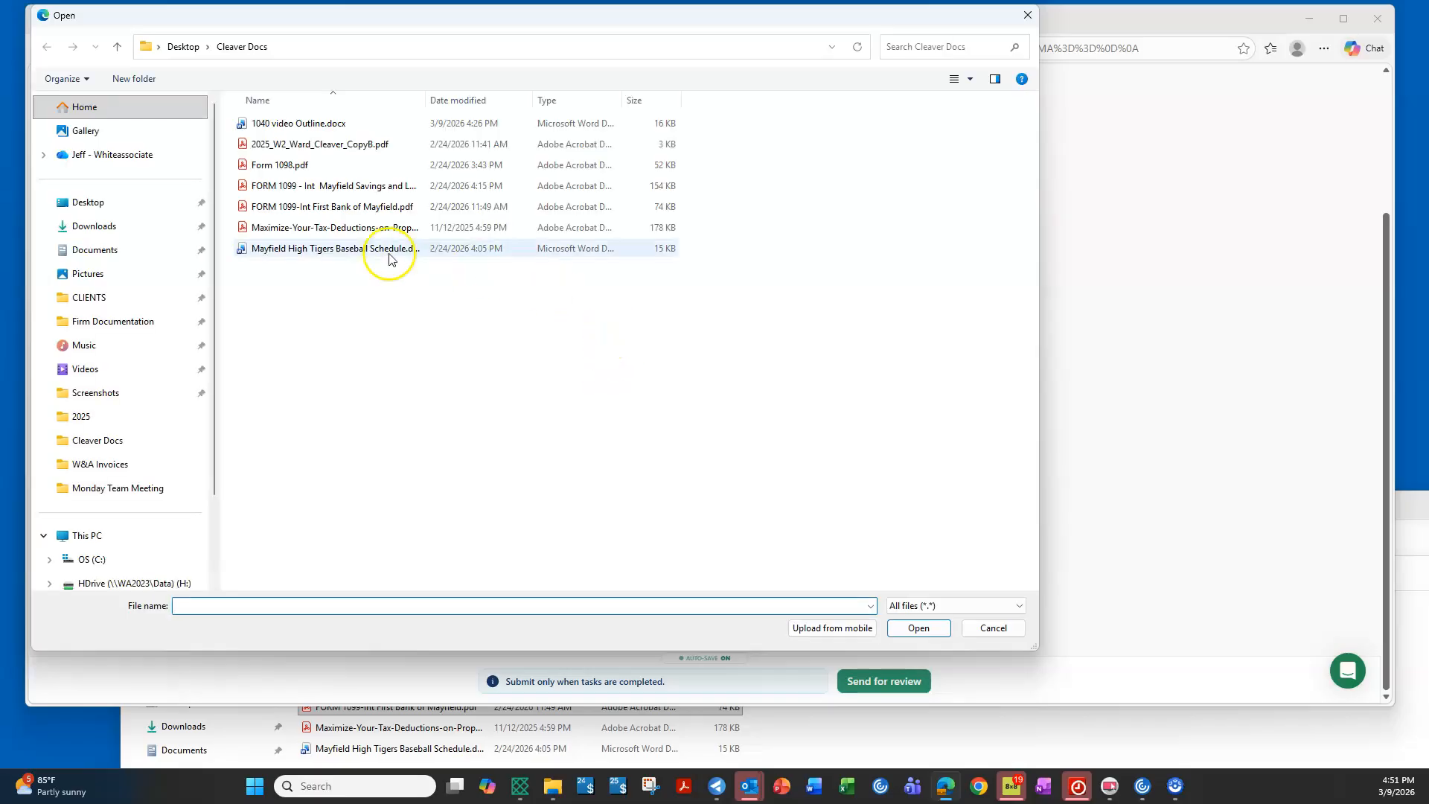
click(307, 250)
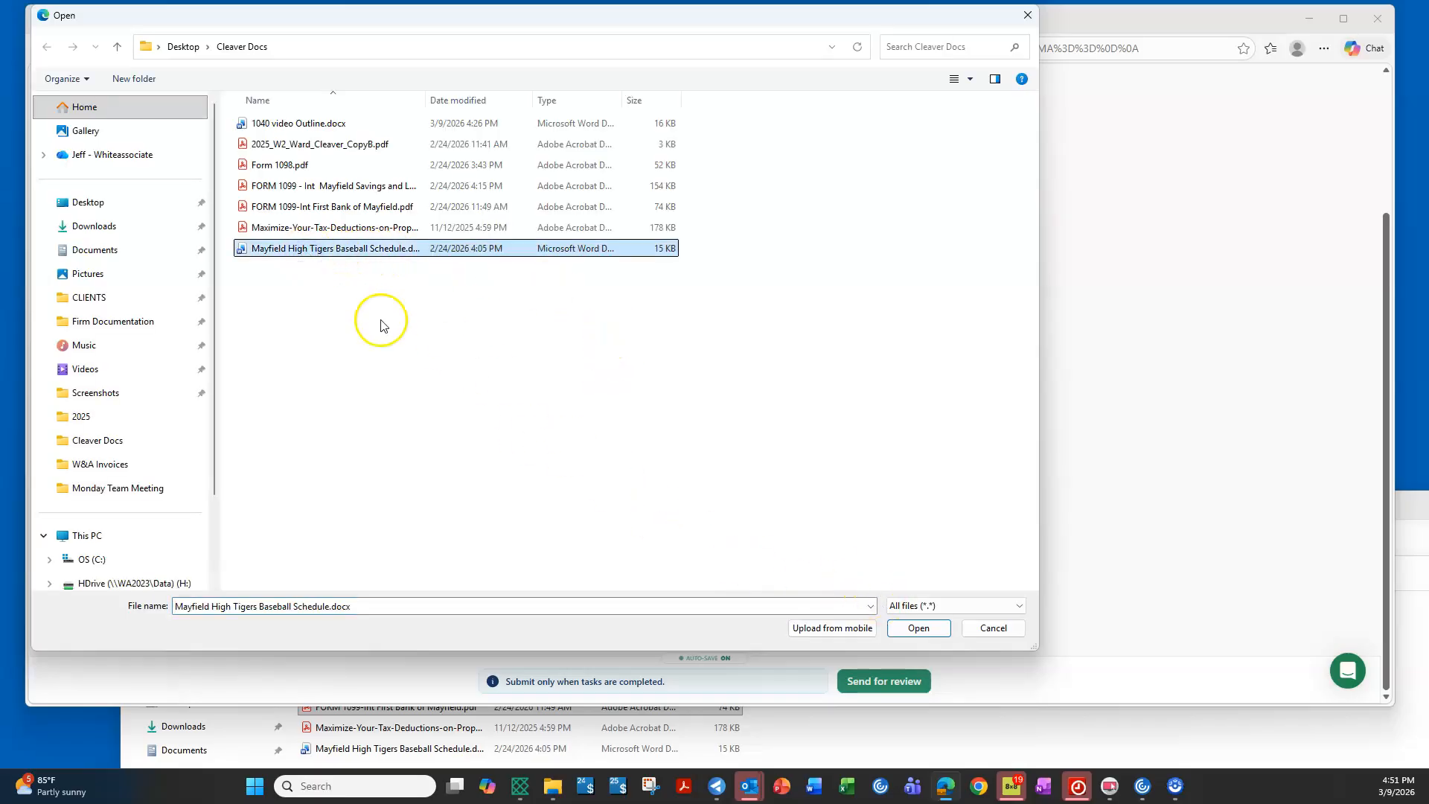
click(916, 628)
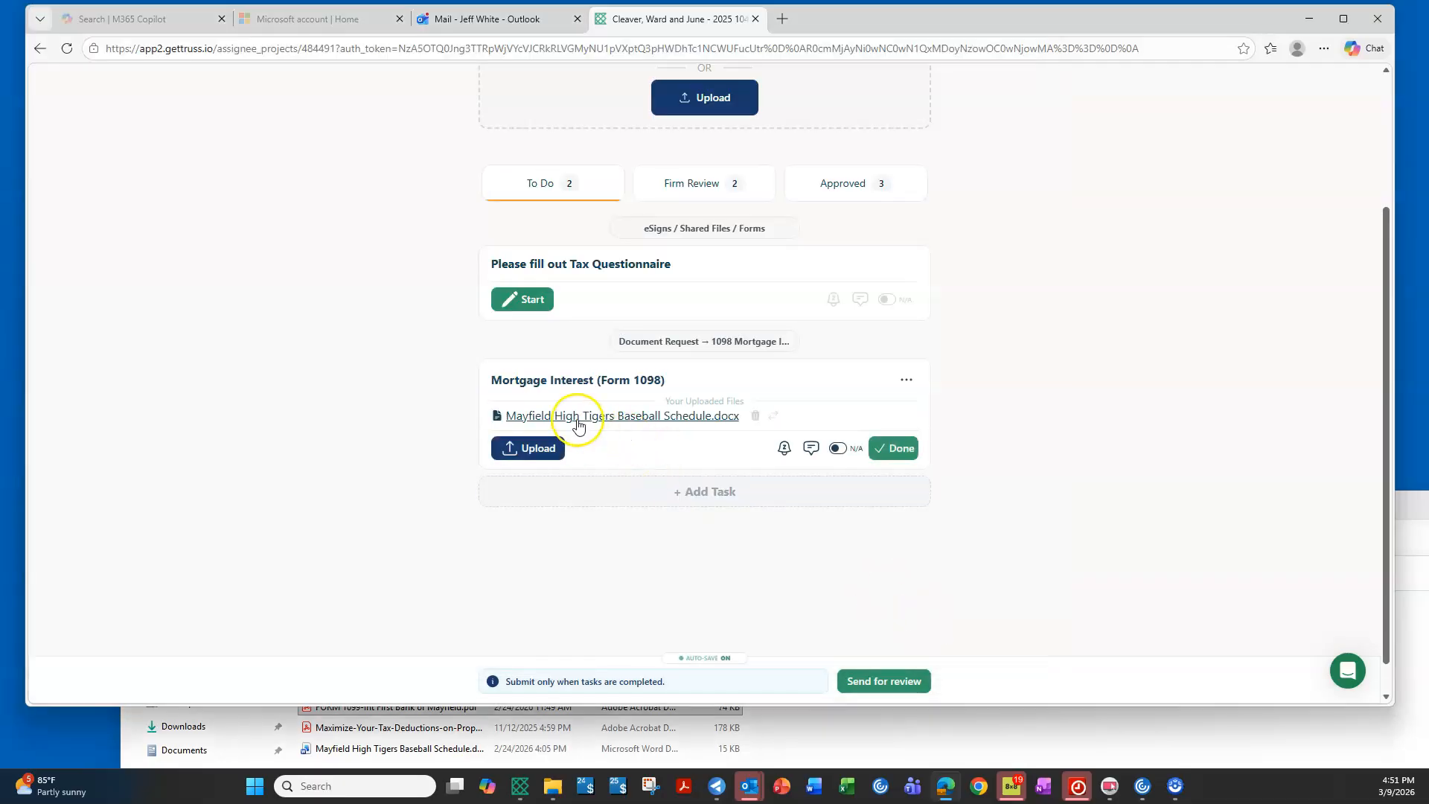
click(901, 447)
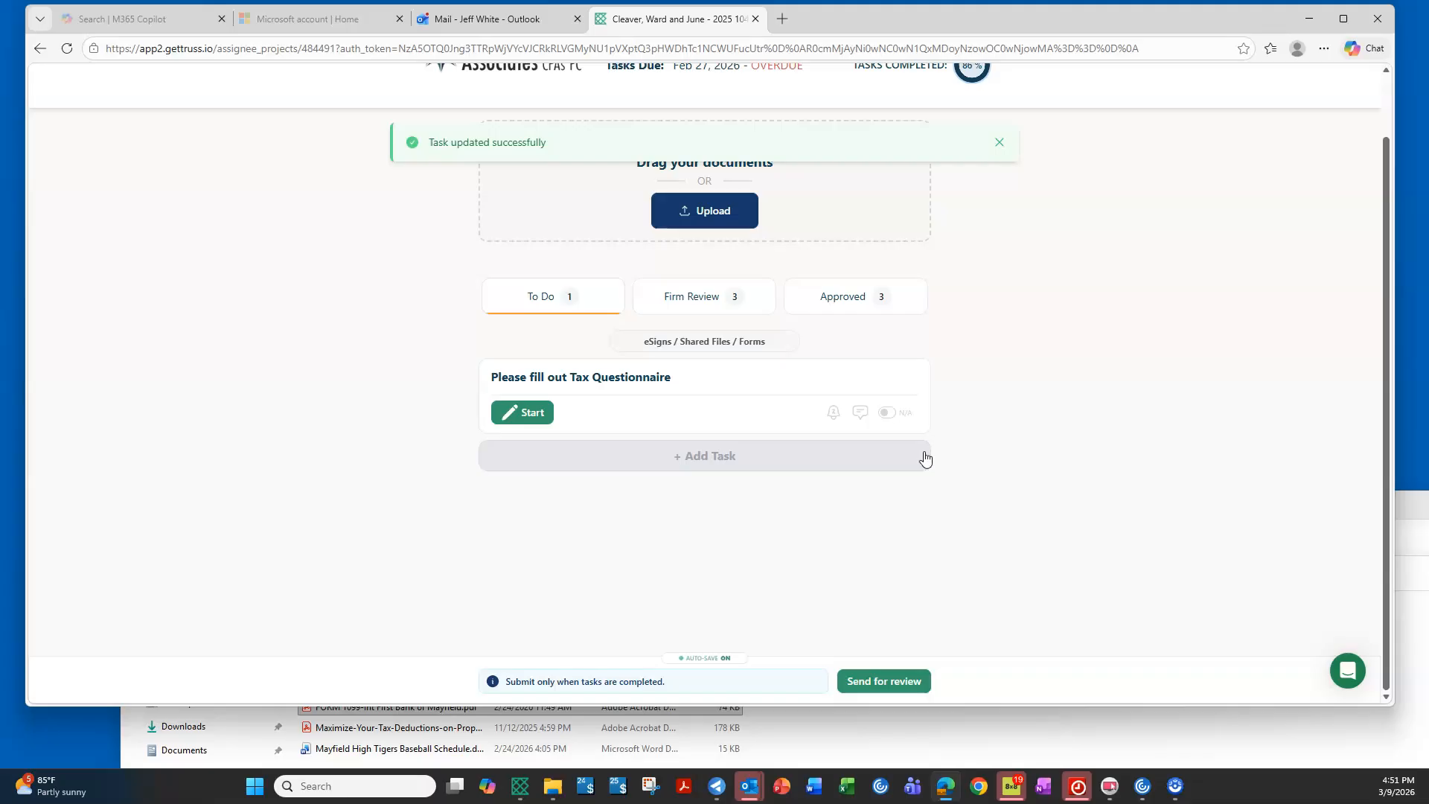
Return the Mortgage Interest (Form 1098) request from firm review to the to-do list and delete its baseball schedule file
click(697, 301)
scroll(703, 279, down, 2)
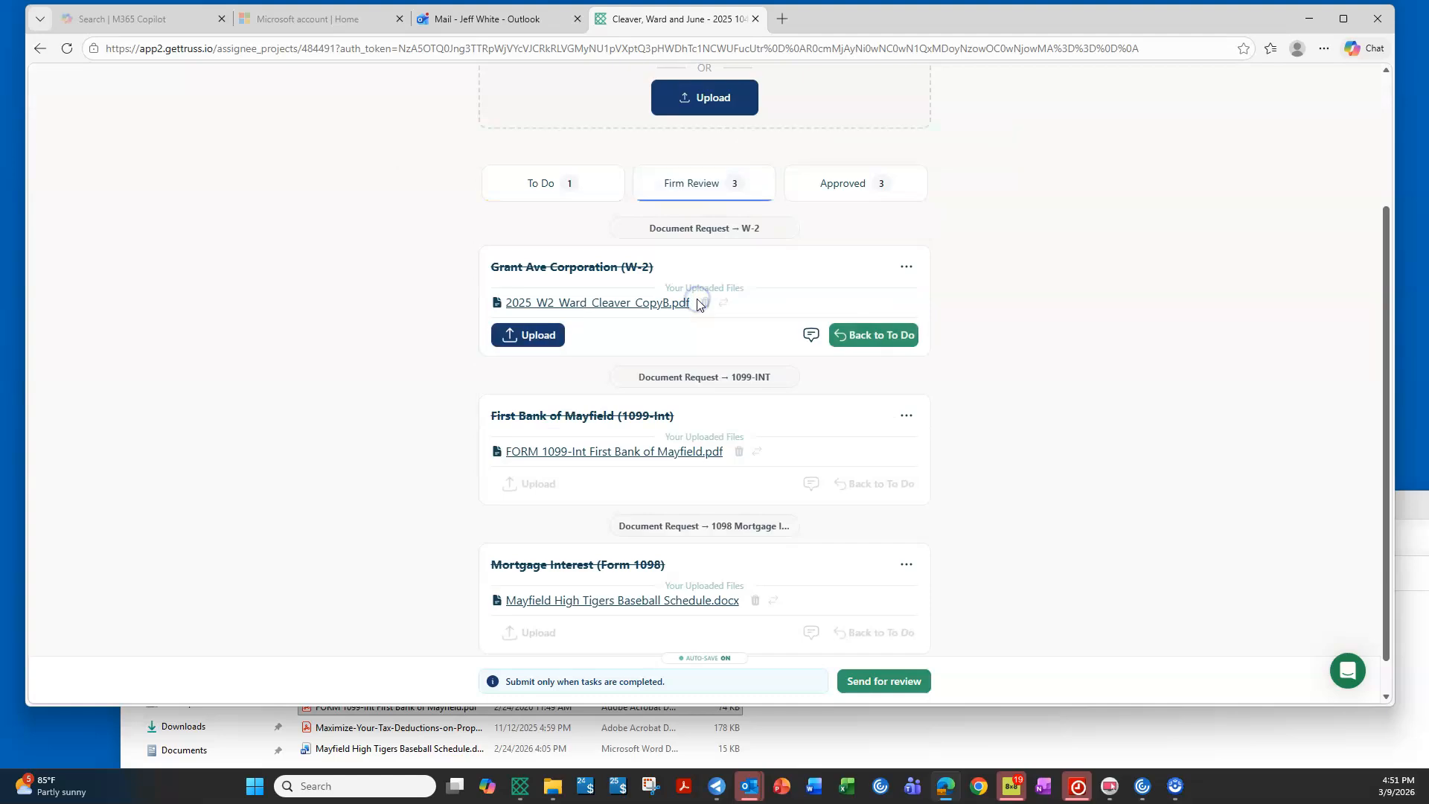
scroll(607, 370, down, 1)
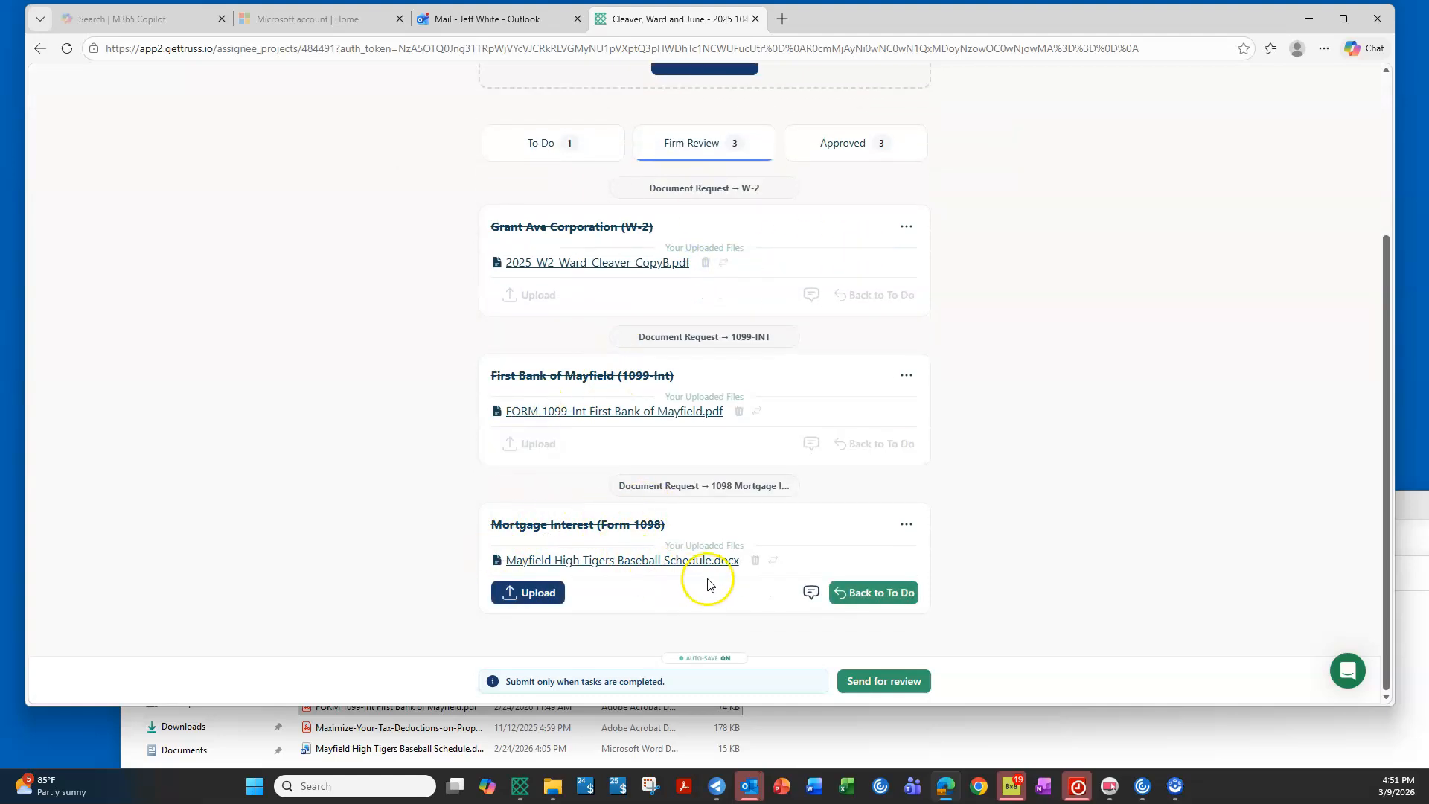
click(893, 599)
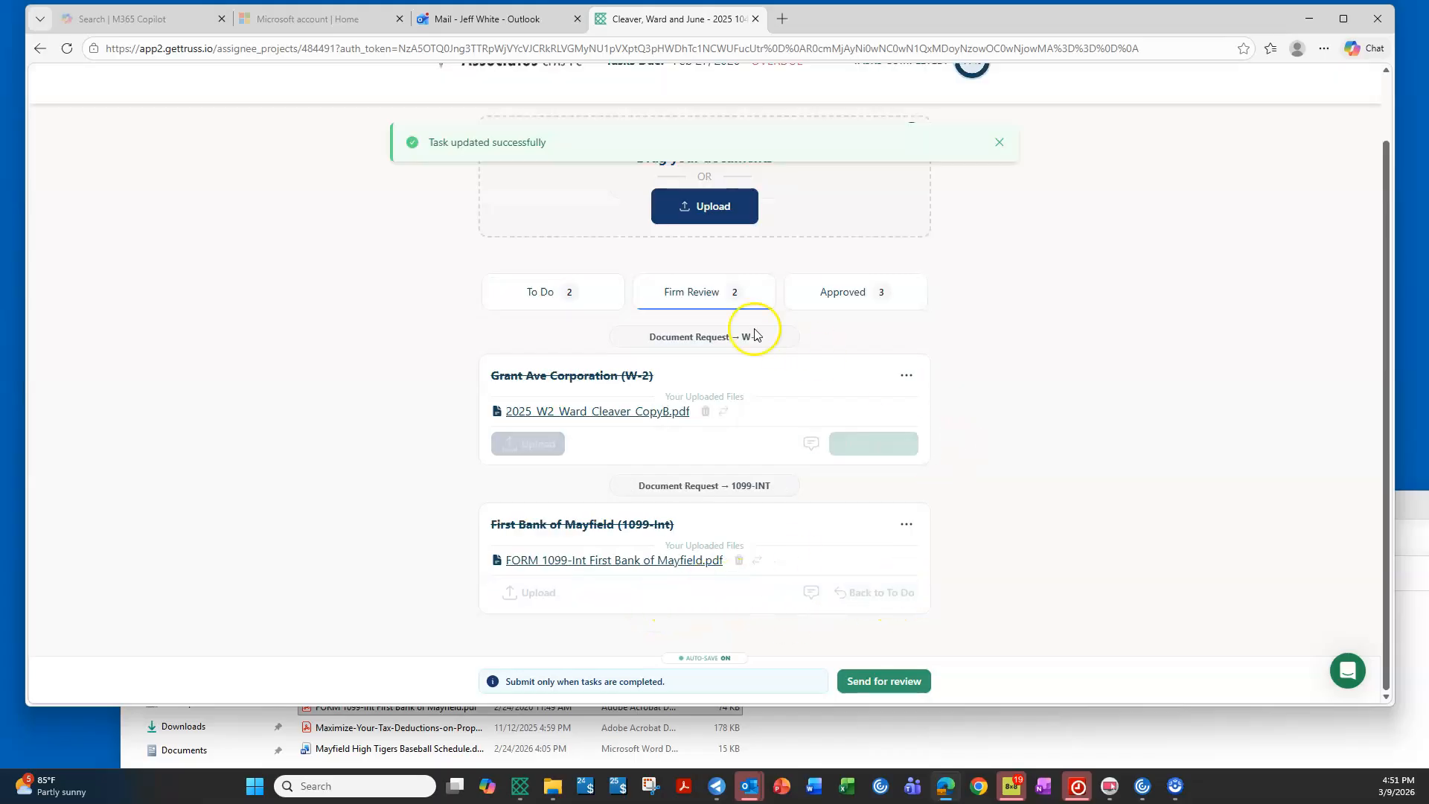
click(521, 289)
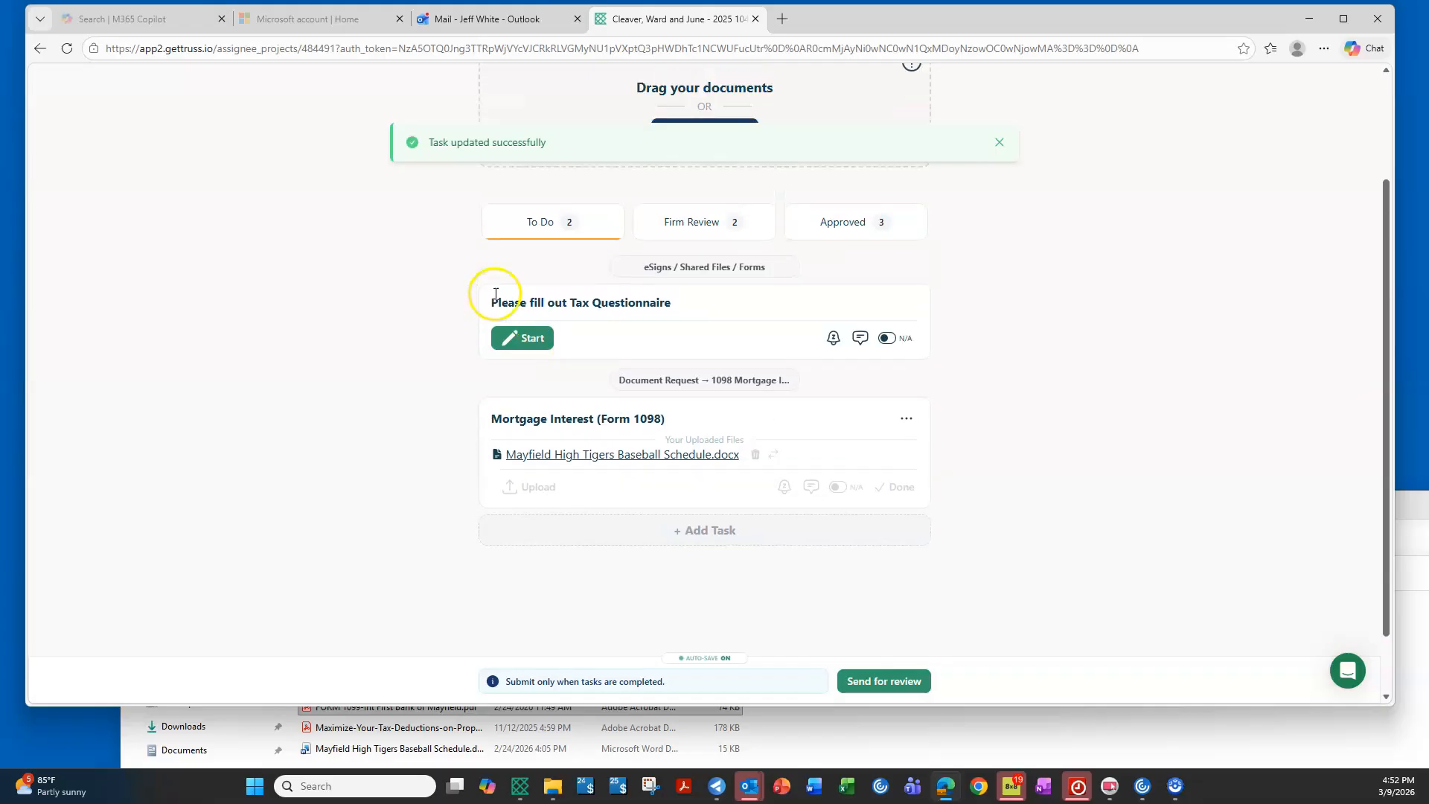
click(756, 455)
click(834, 400)
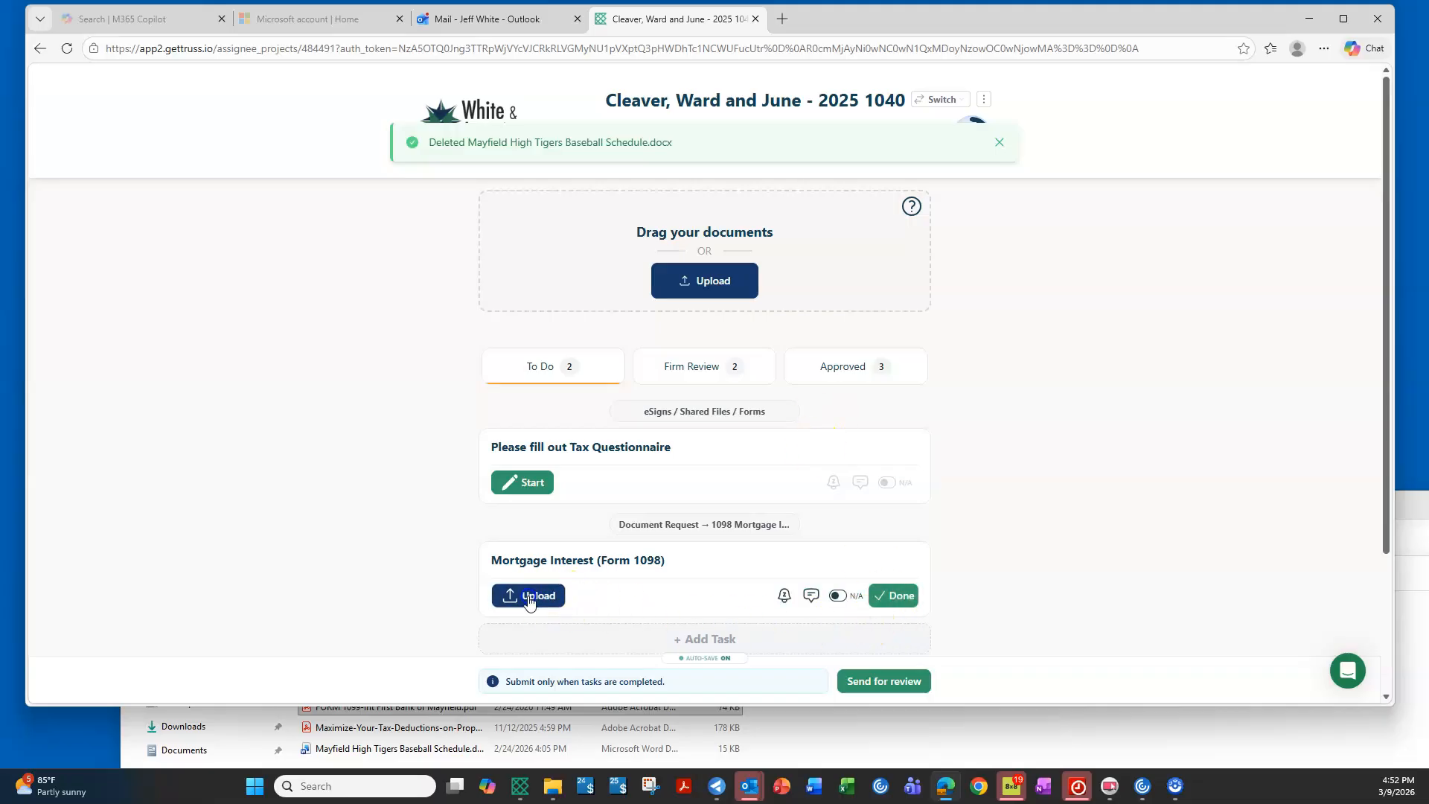
Upload Form 1098.pdf to the Mortgage Interest (Form 1098) request and mark it done
click(530, 599)
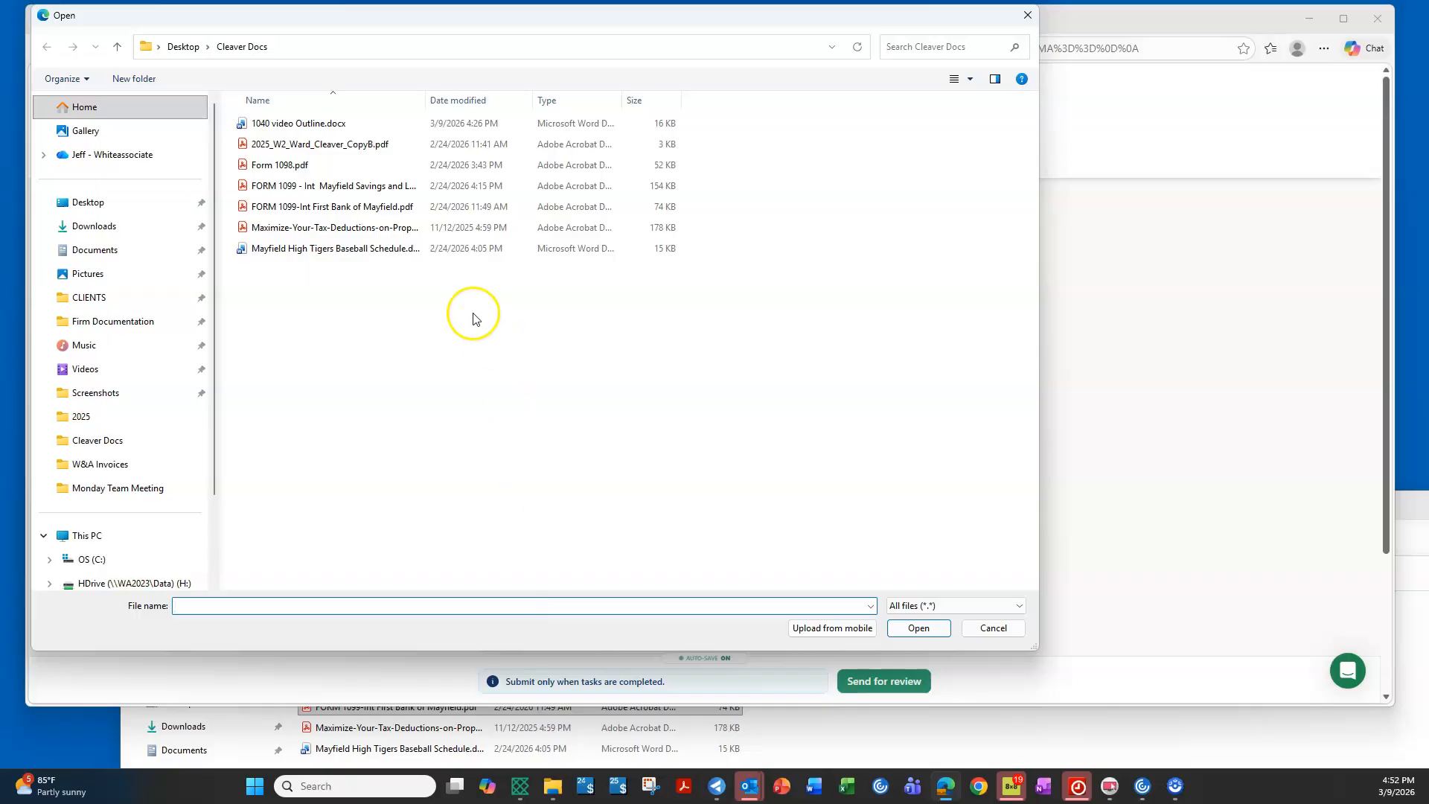
click(290, 164)
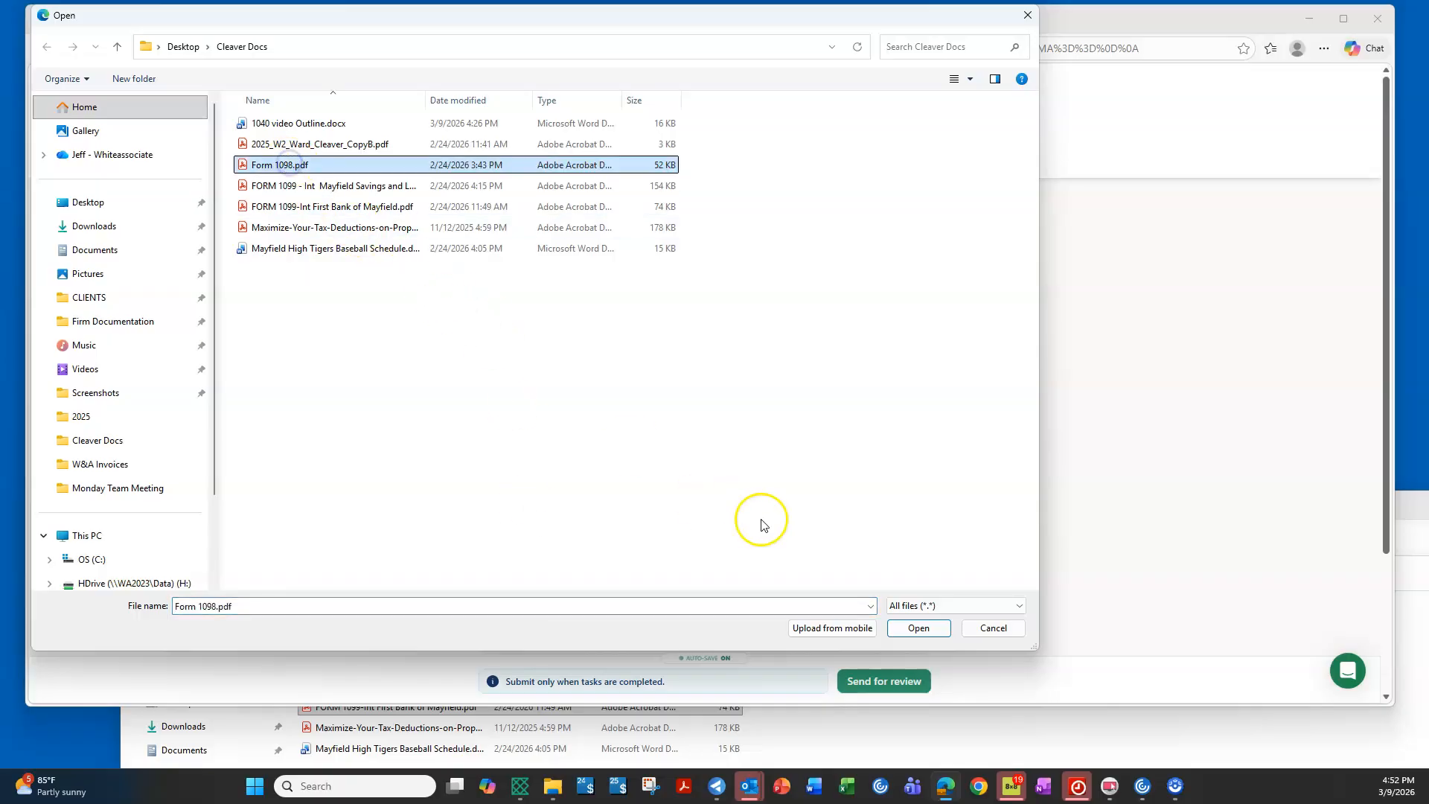
click(934, 631)
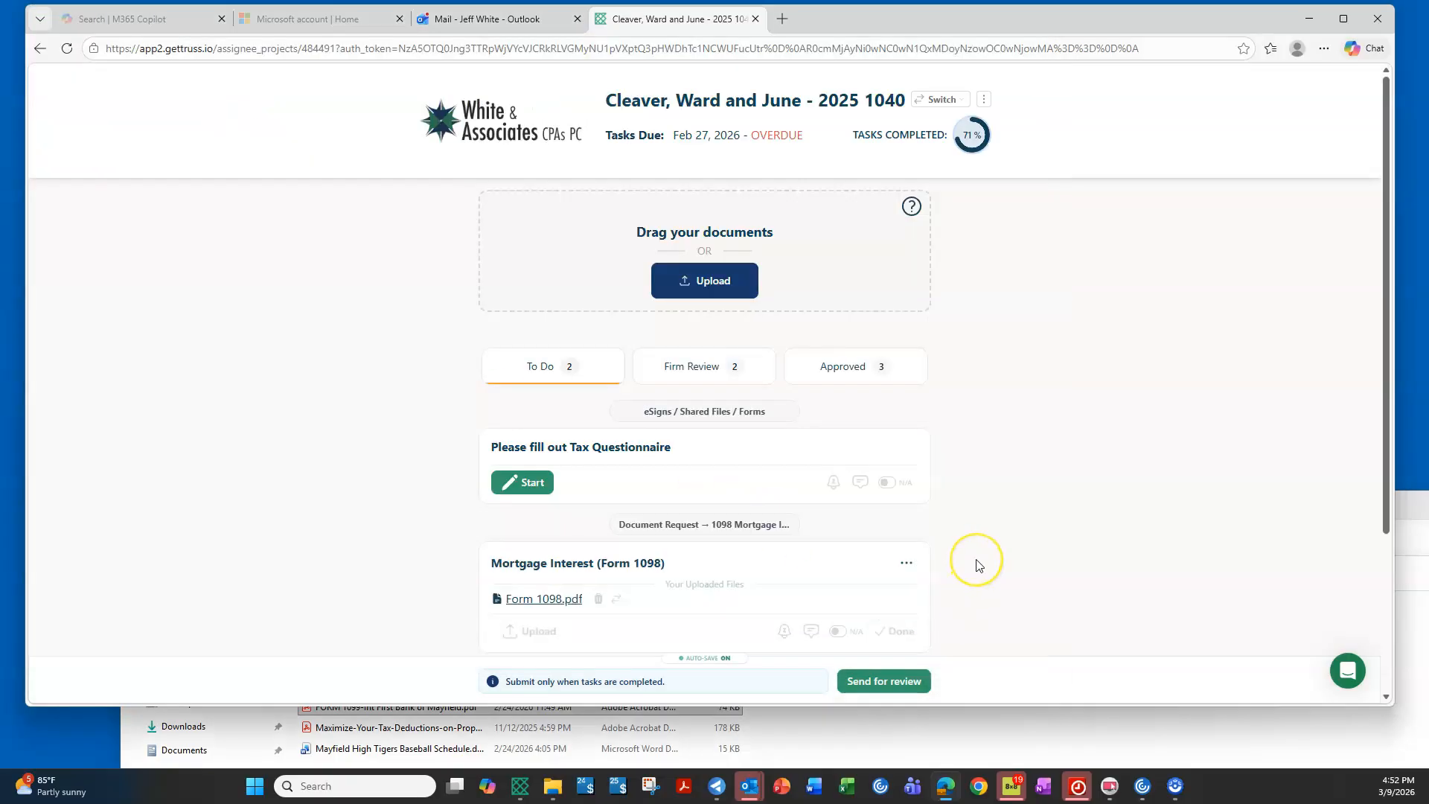
scroll(977, 564, down, 2)
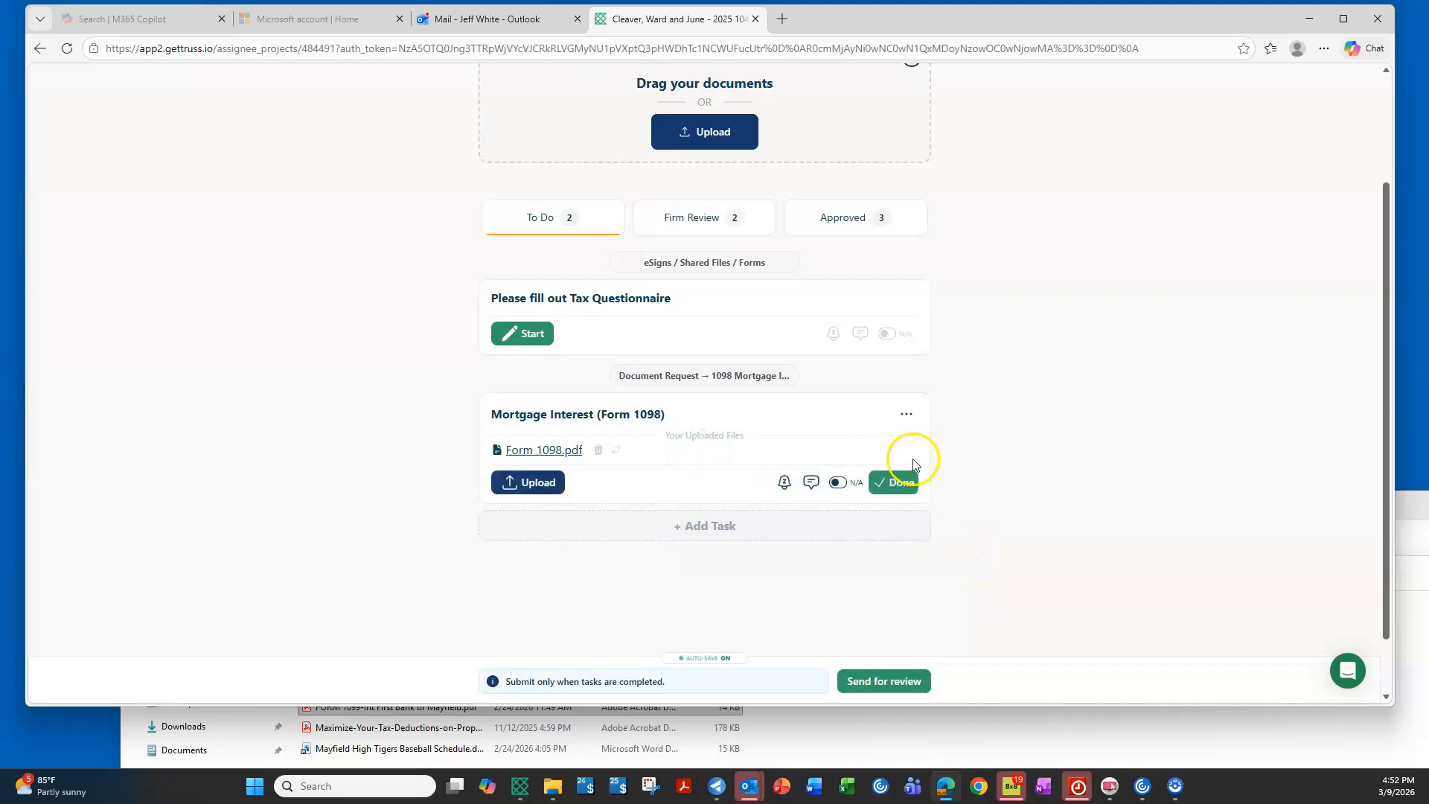
click(903, 482)
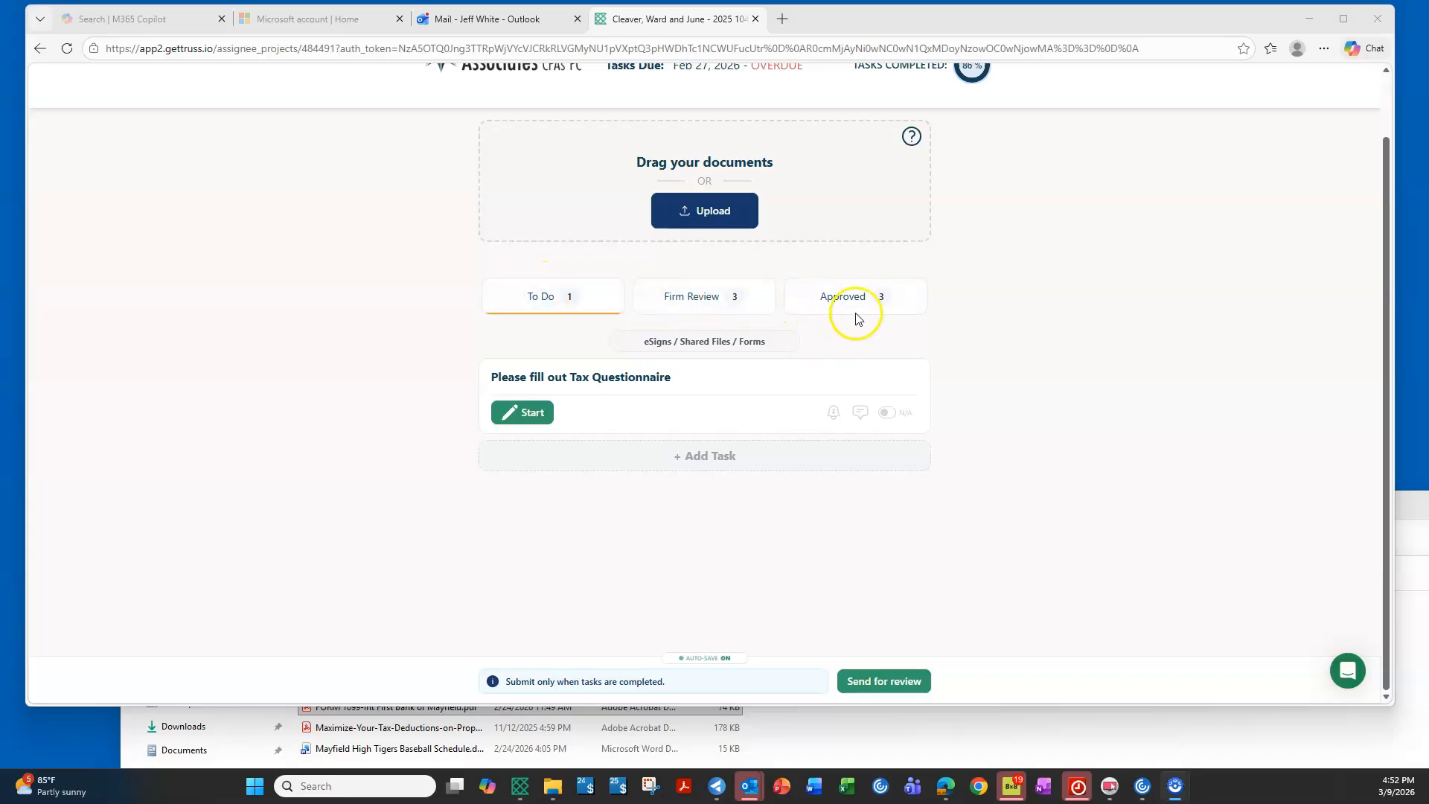
Review the approved tasks, including the engagement letter, the Mayfield Business Advisors W-2 comments and the requested document
click(840, 297)
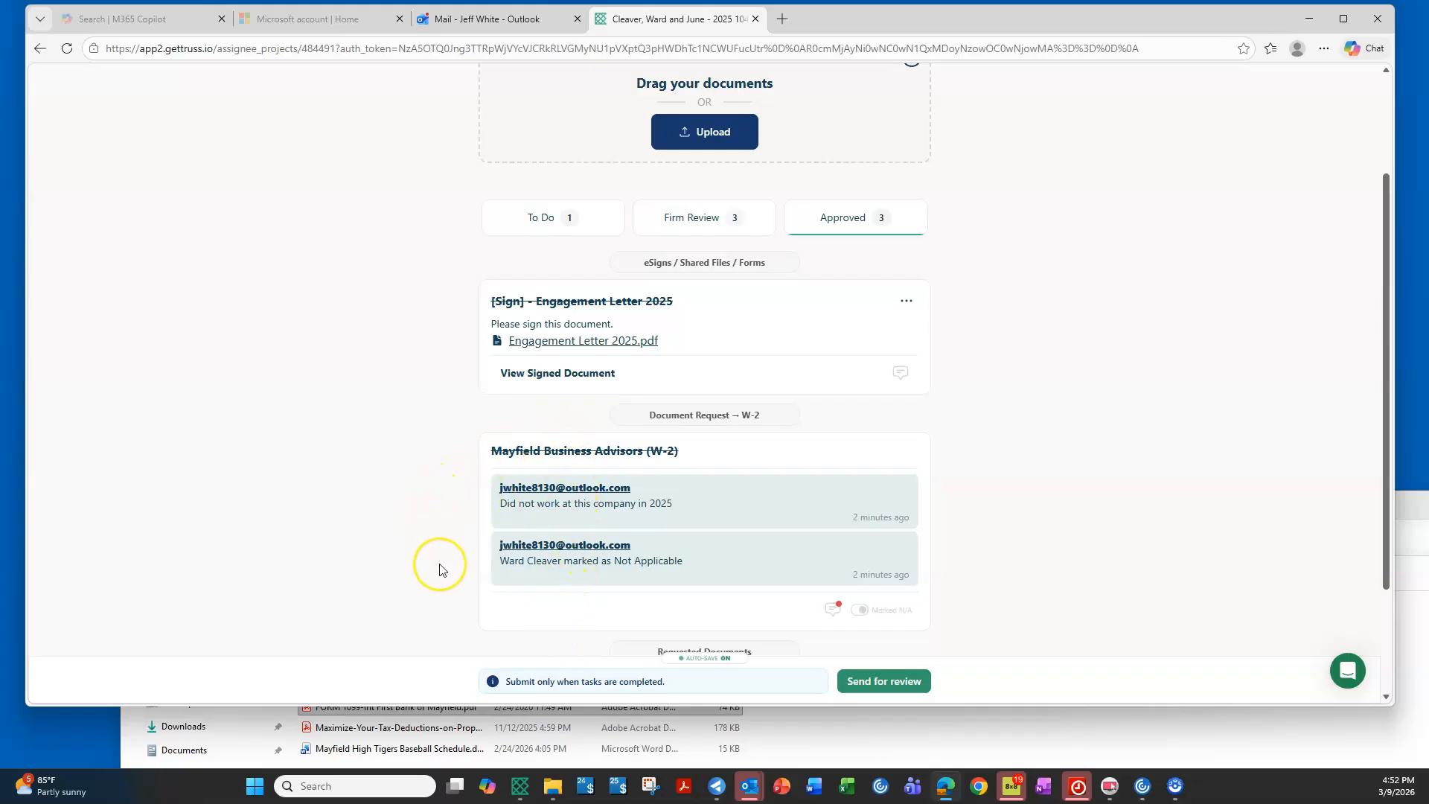
scroll(439, 567, down, 2)
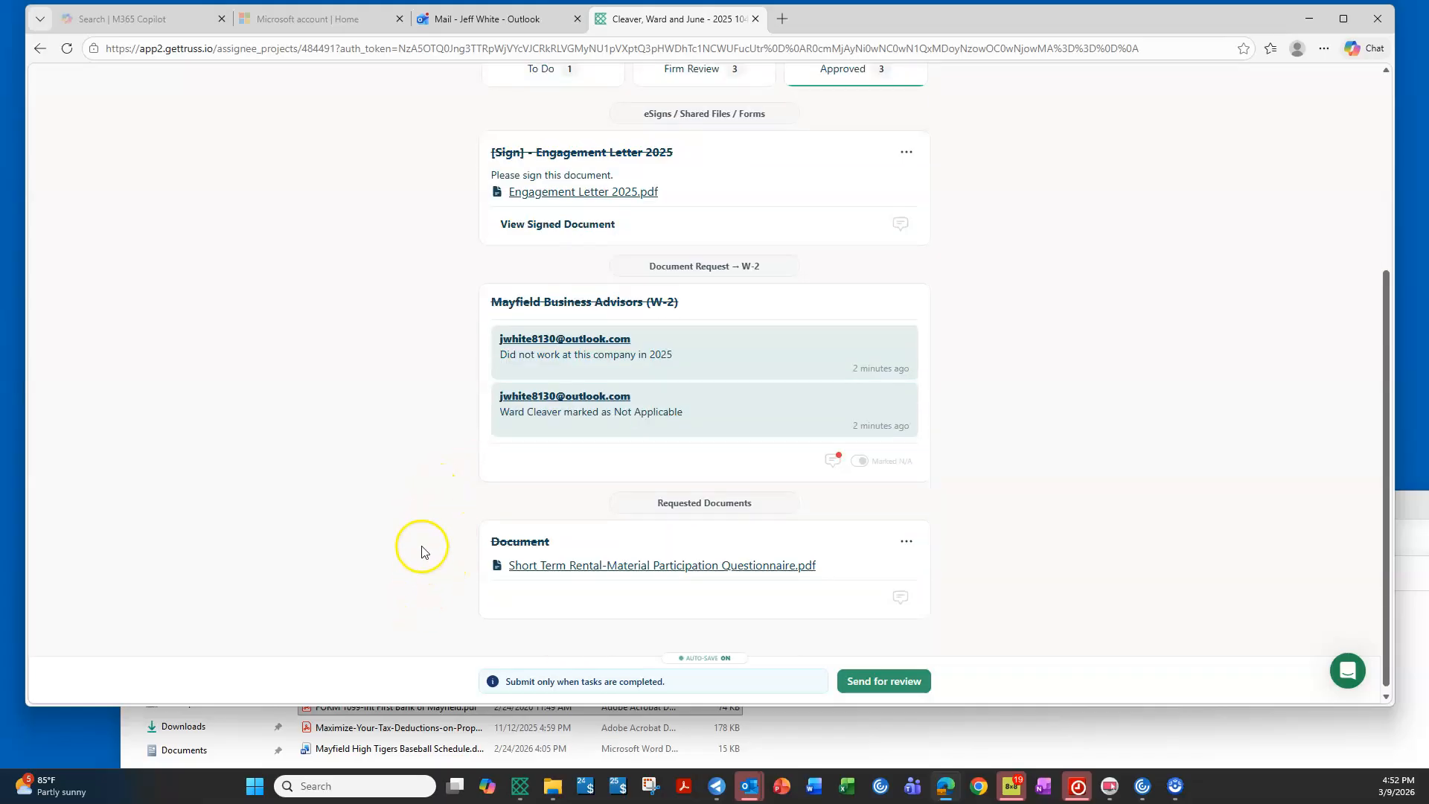
scroll(420, 554, up, 2)
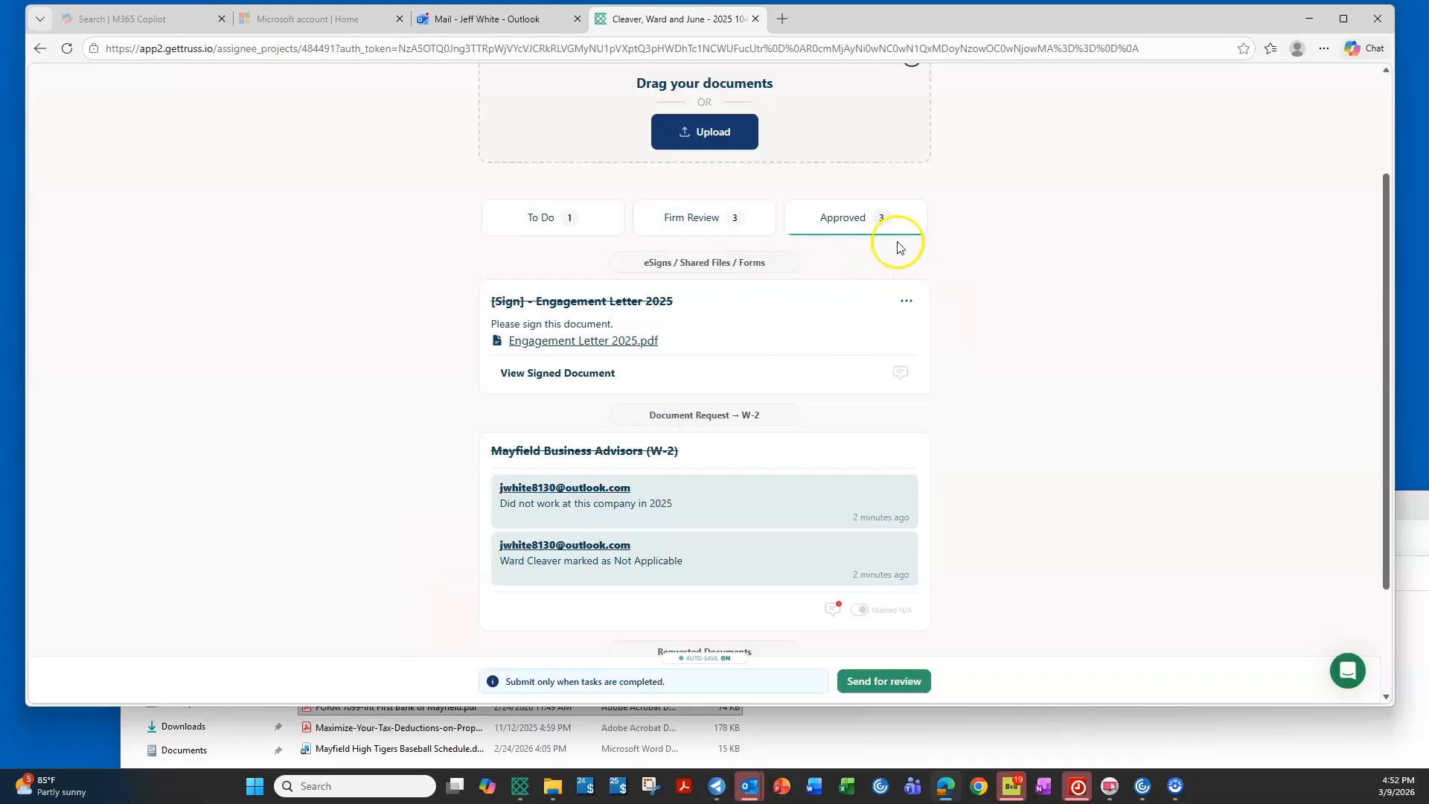
scroll(723, 514, down, 2)
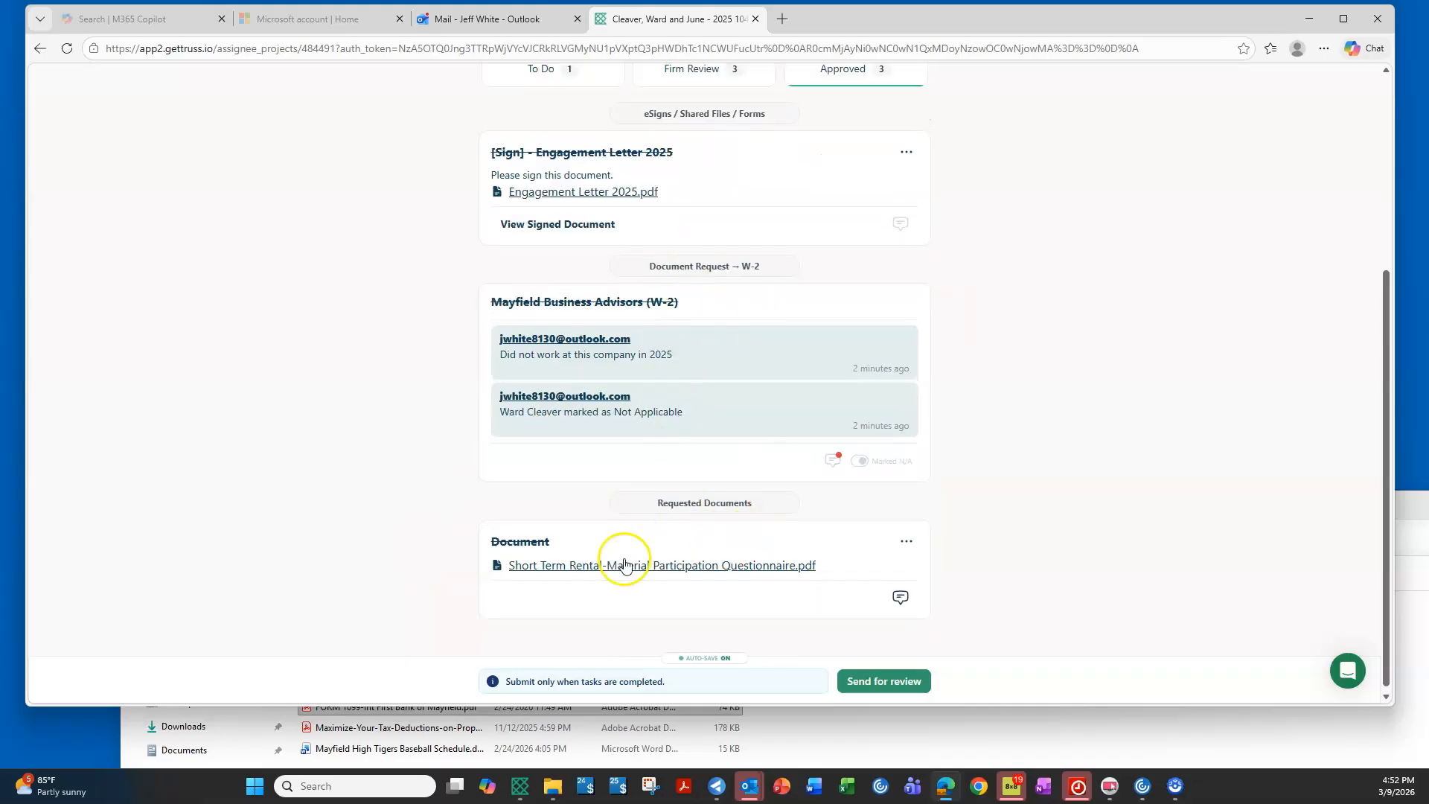
scroll(774, 465, up, 4)
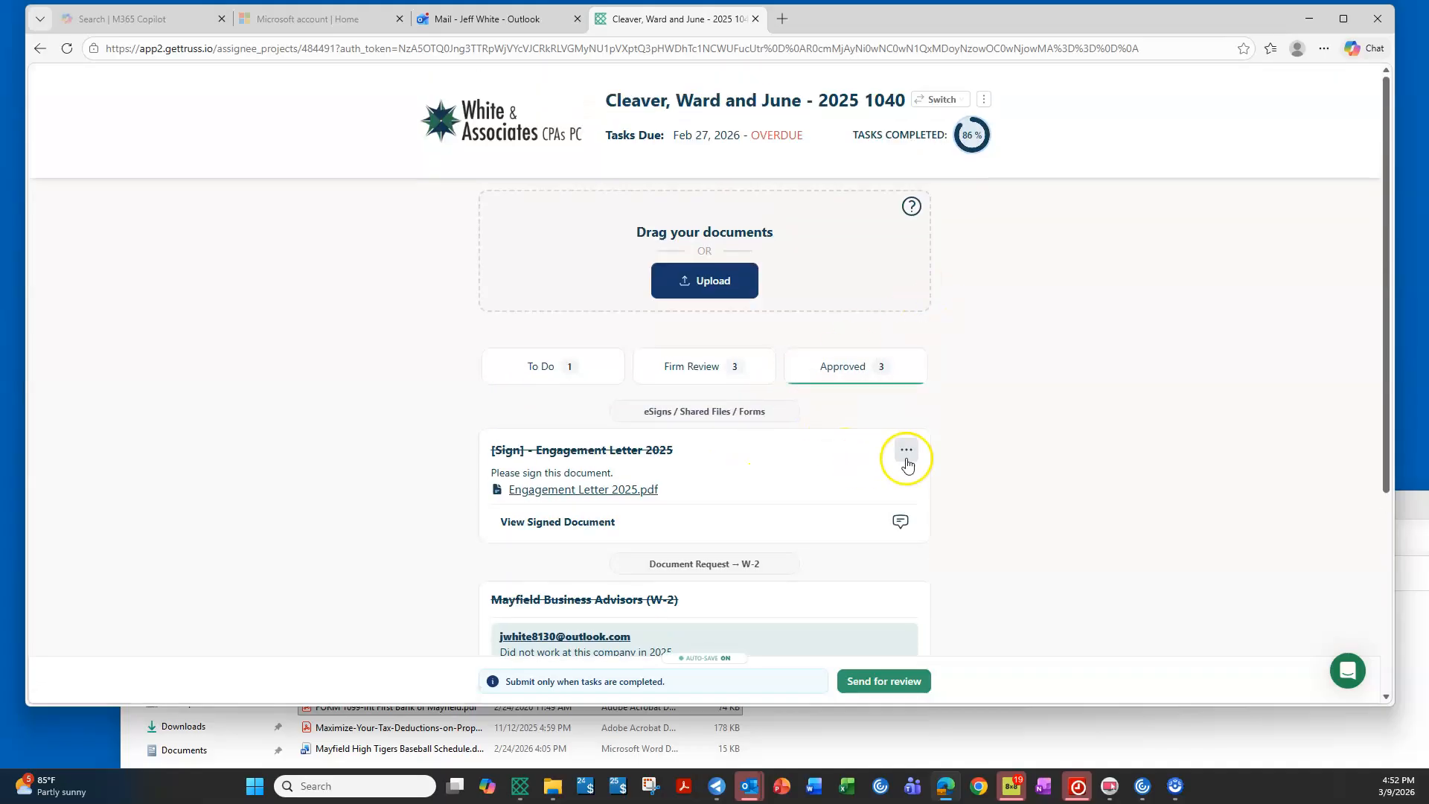
Add a task named "1099-Interest Mayfied Savings and Loan" to the to-do list
click(540, 365)
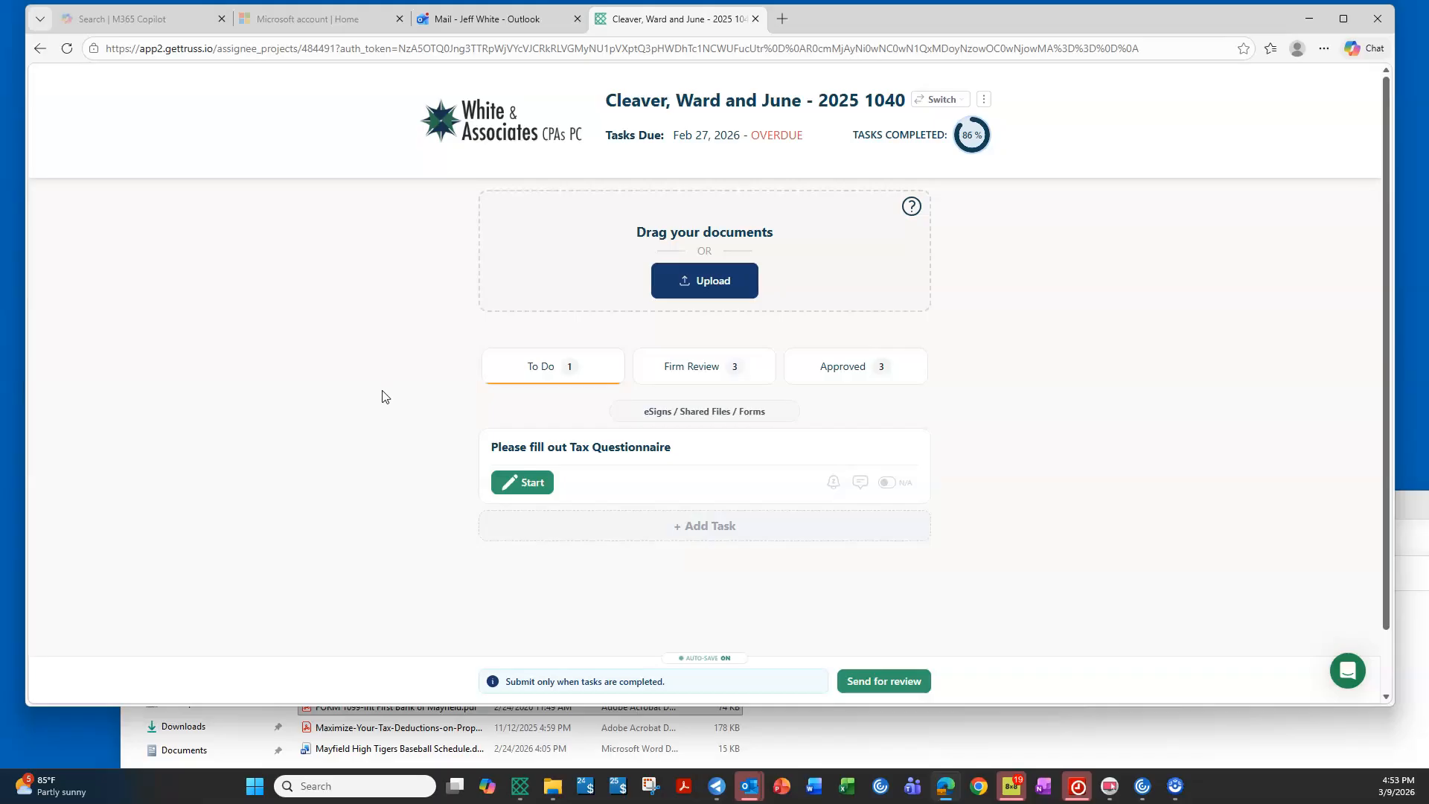
click(586, 520)
click(708, 528)
click(632, 536)
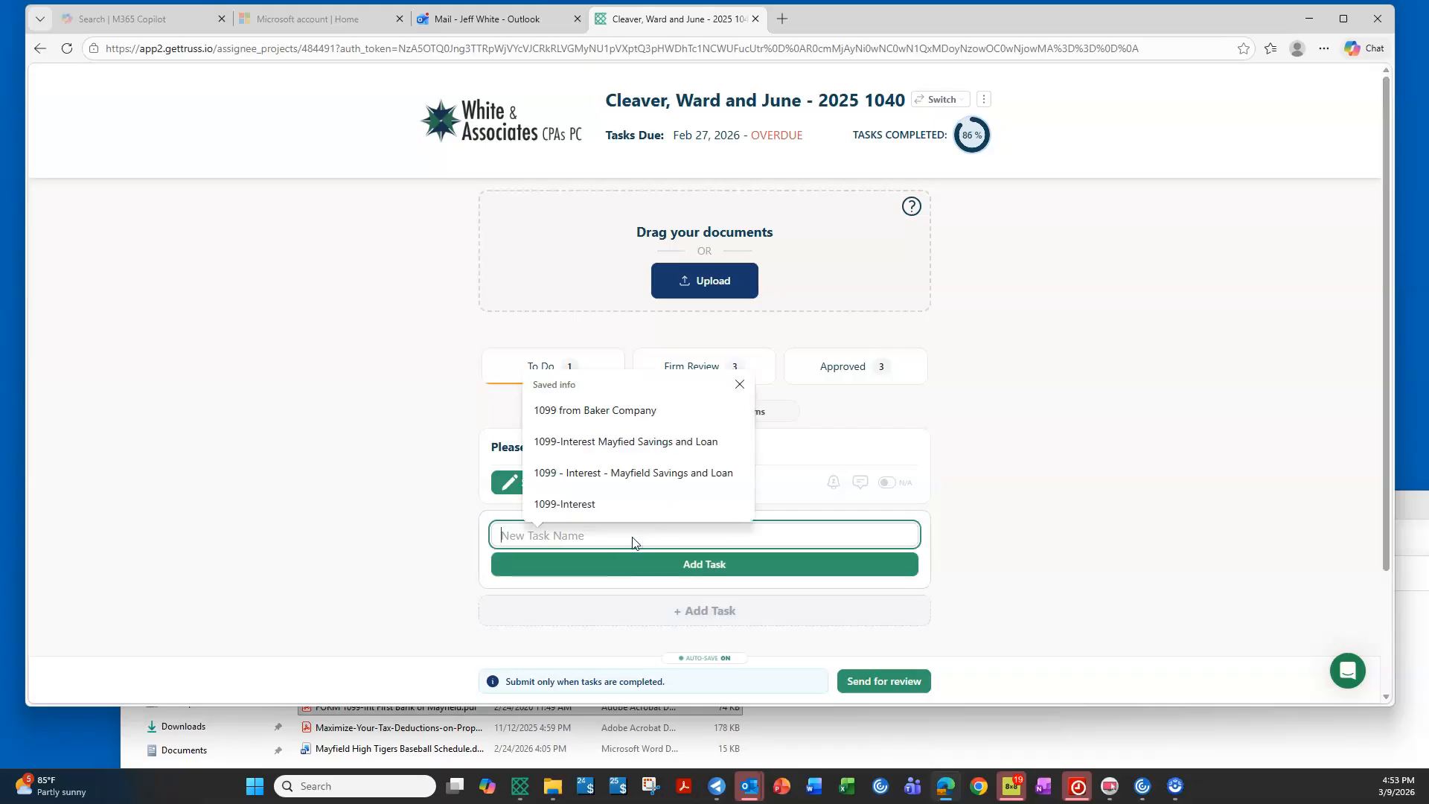
text(1099-)
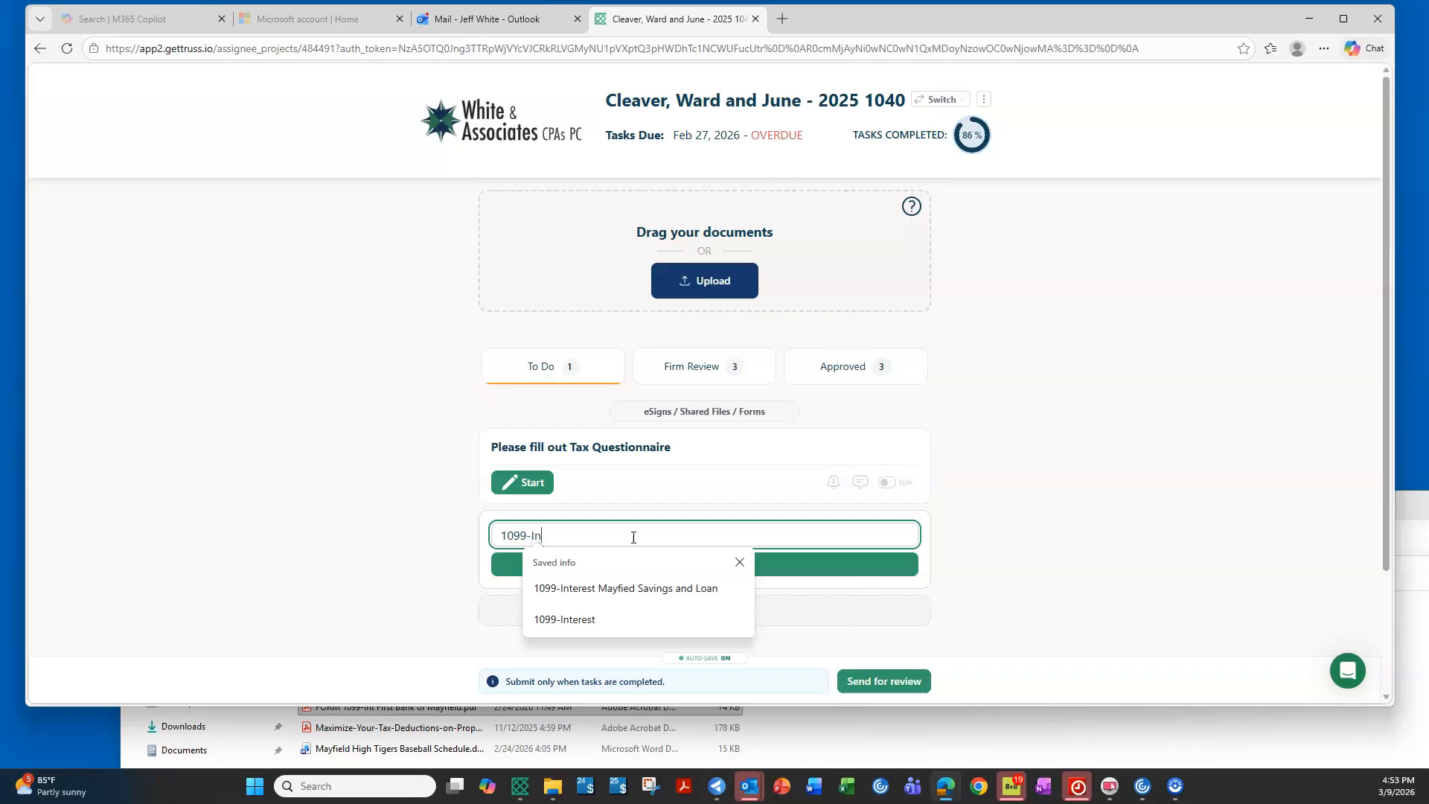
text(In)
click(622, 588)
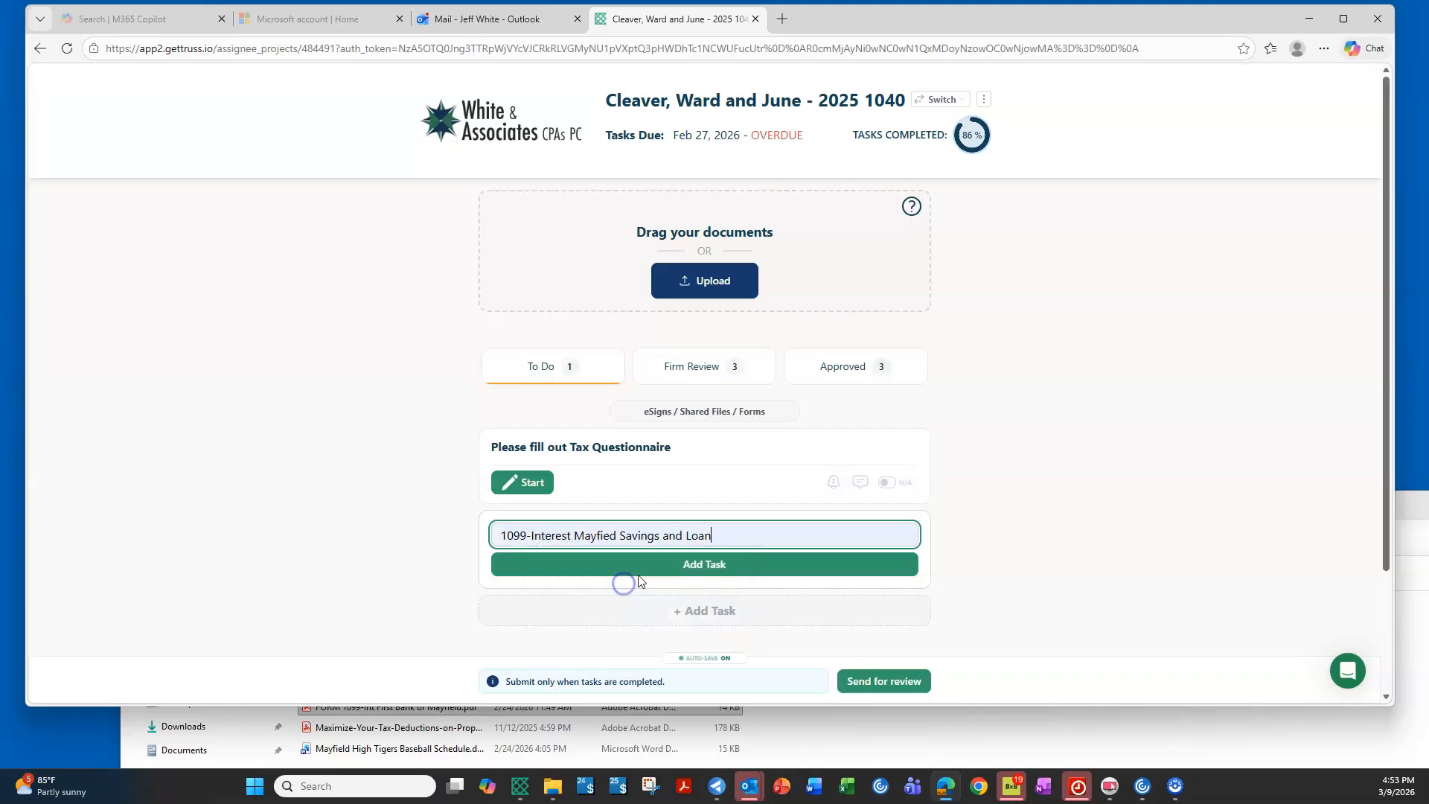
click(731, 566)
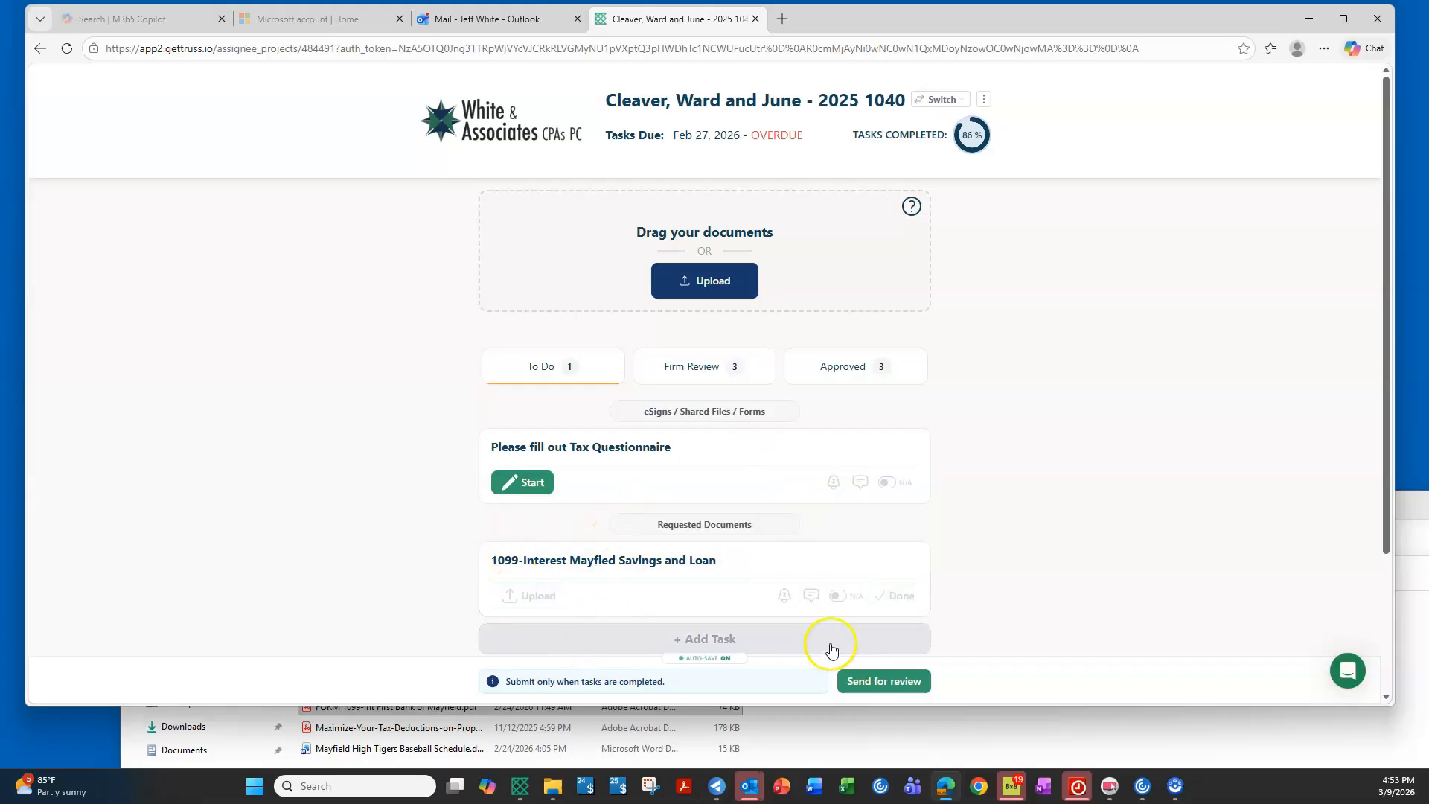
Upload FORM 1099 - Int Mayfield Savings and Loan.pdf to the 1099-Interest Mayfied Savings and Loan task and mark it done
click(526, 597)
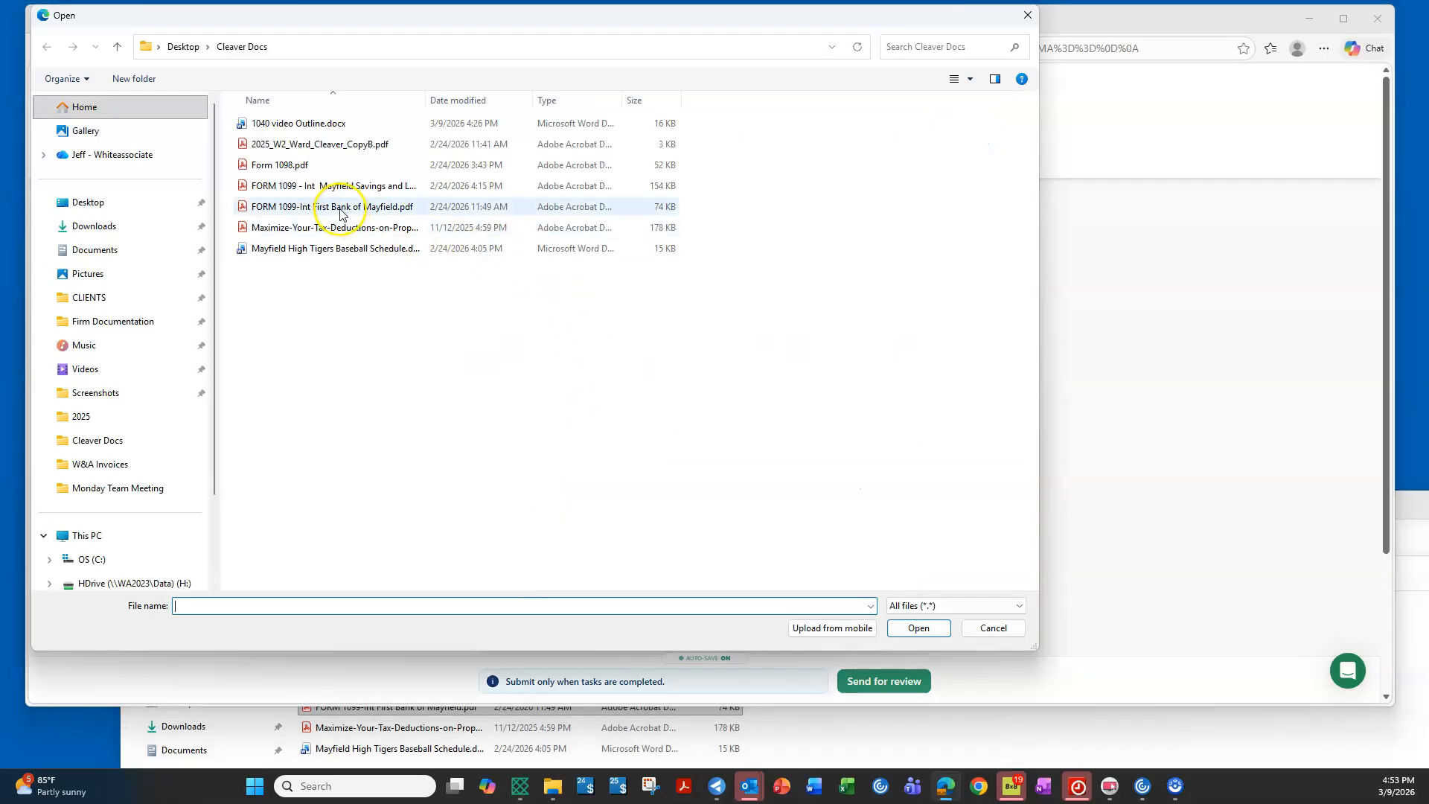
click(321, 185)
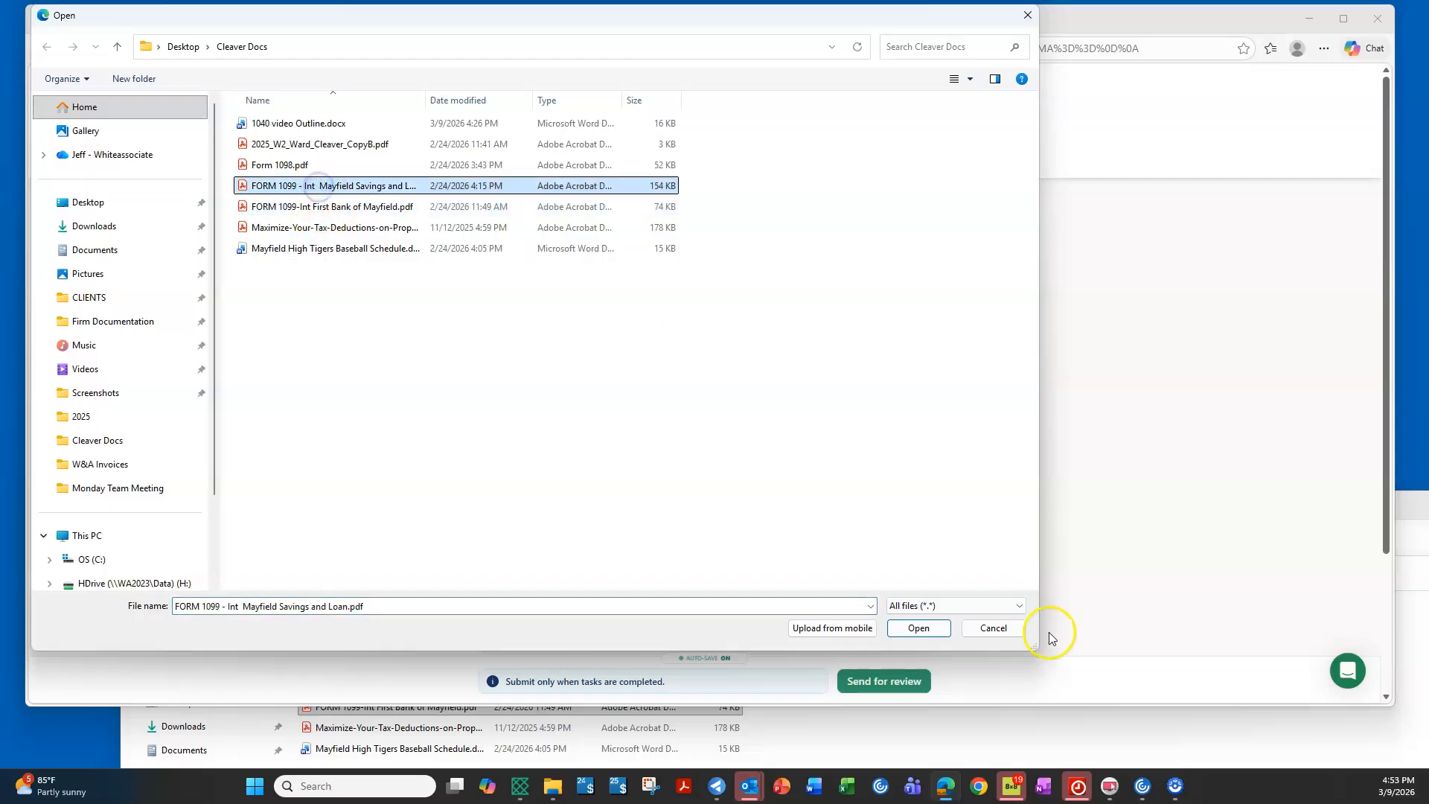
click(918, 628)
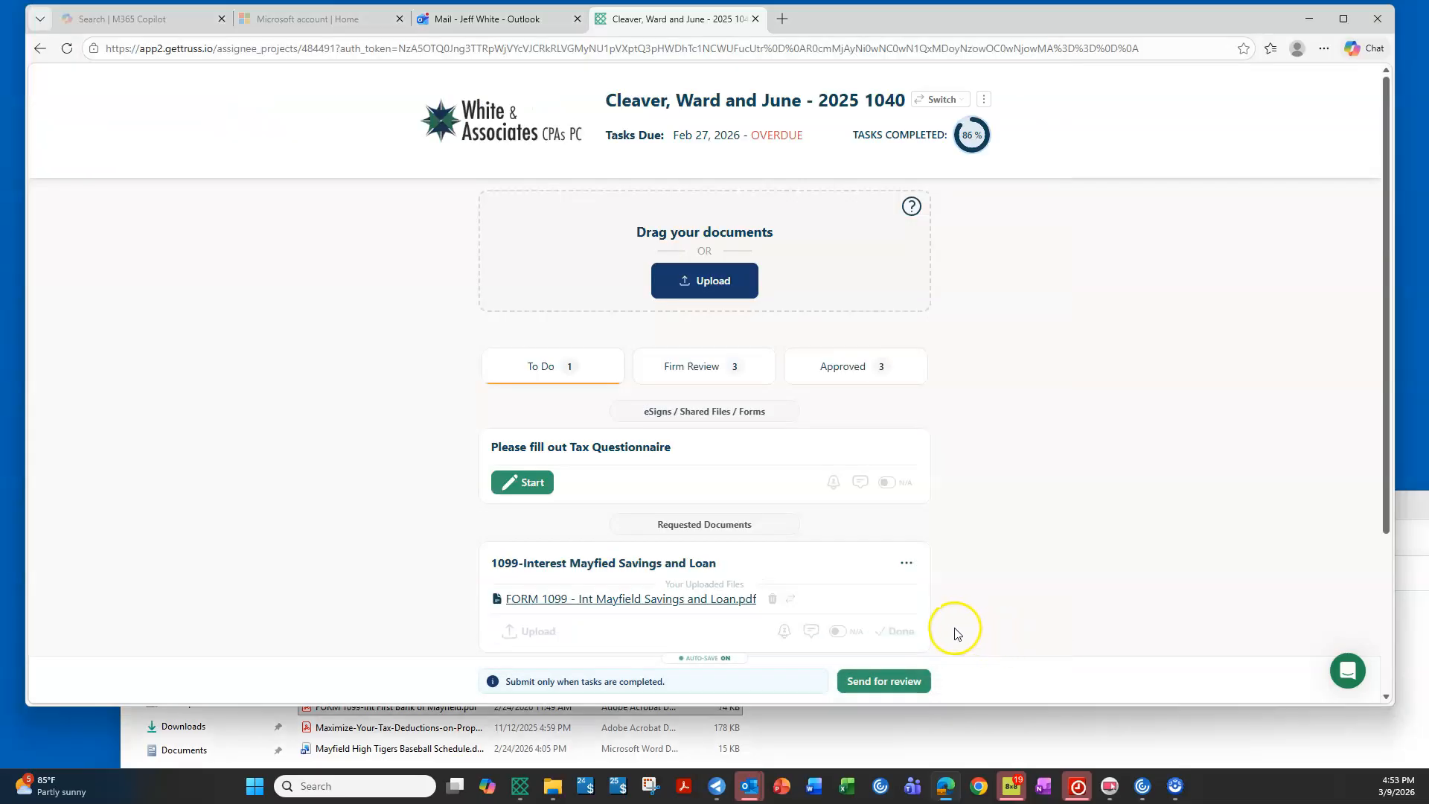
scroll(960, 607, down, 2)
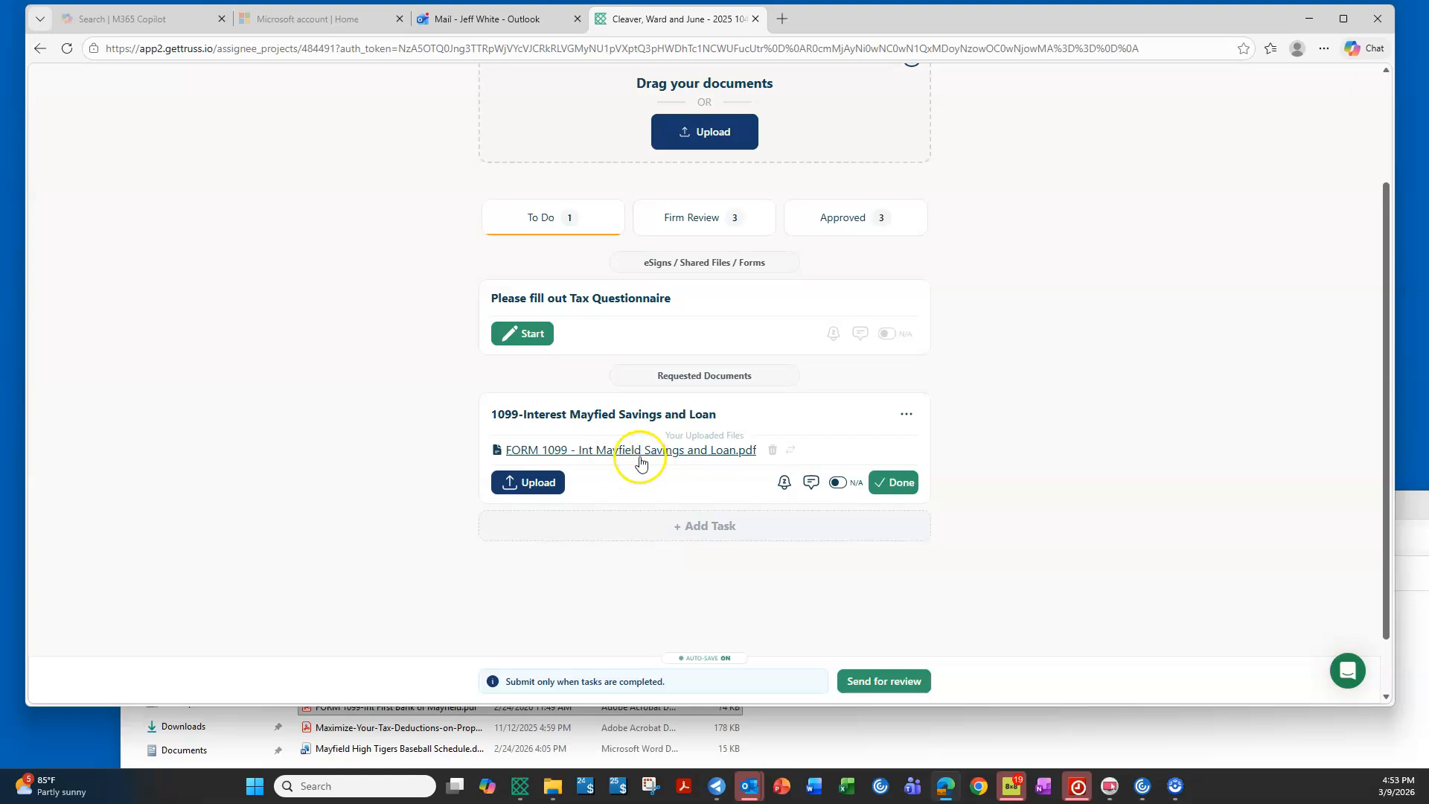
click(897, 482)
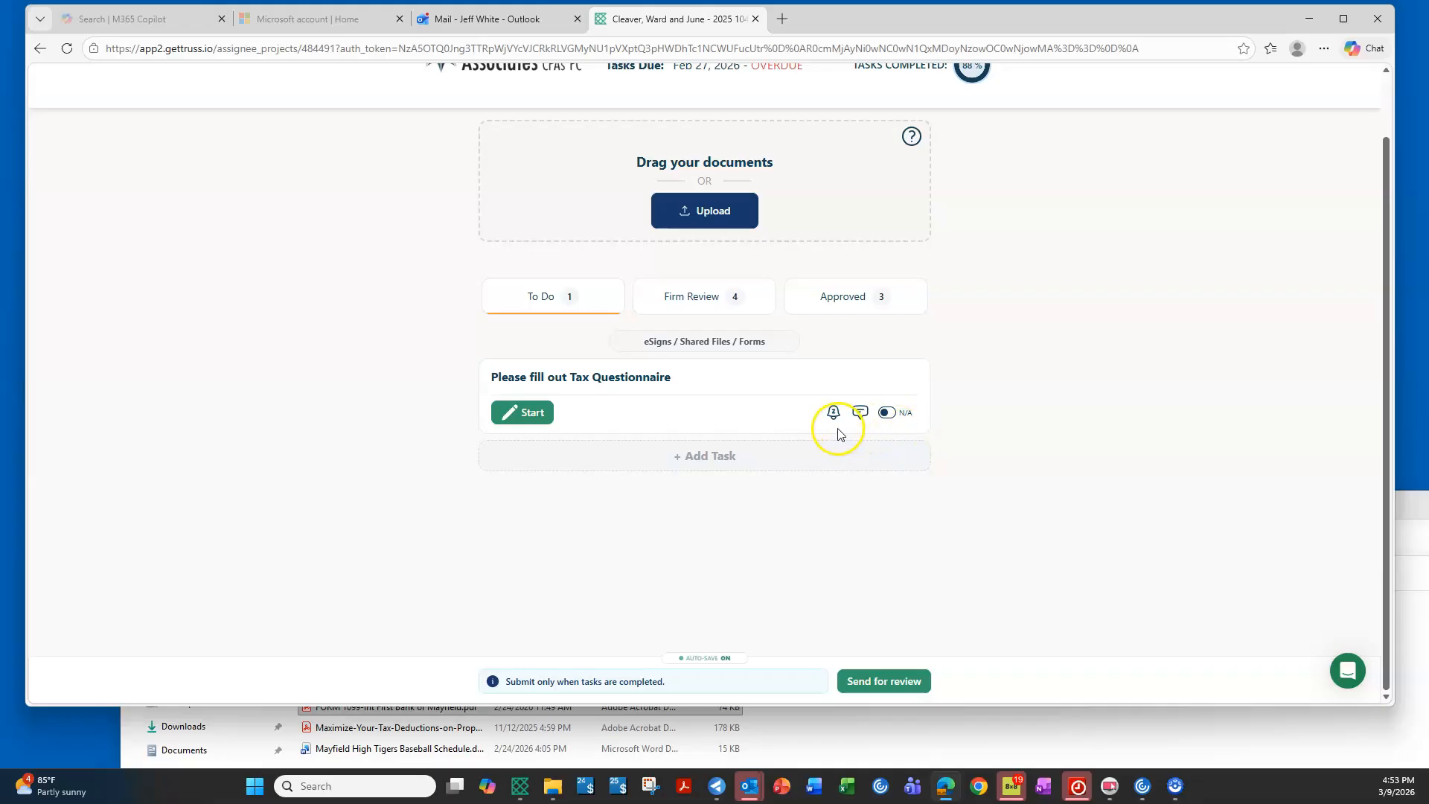
Upload Maximize-Your-Tax-Deductions-on-Property-Repairs.pdf from the Cleaver Docs folder to the checklist's general document drop area
scroll(775, 442, up, 1)
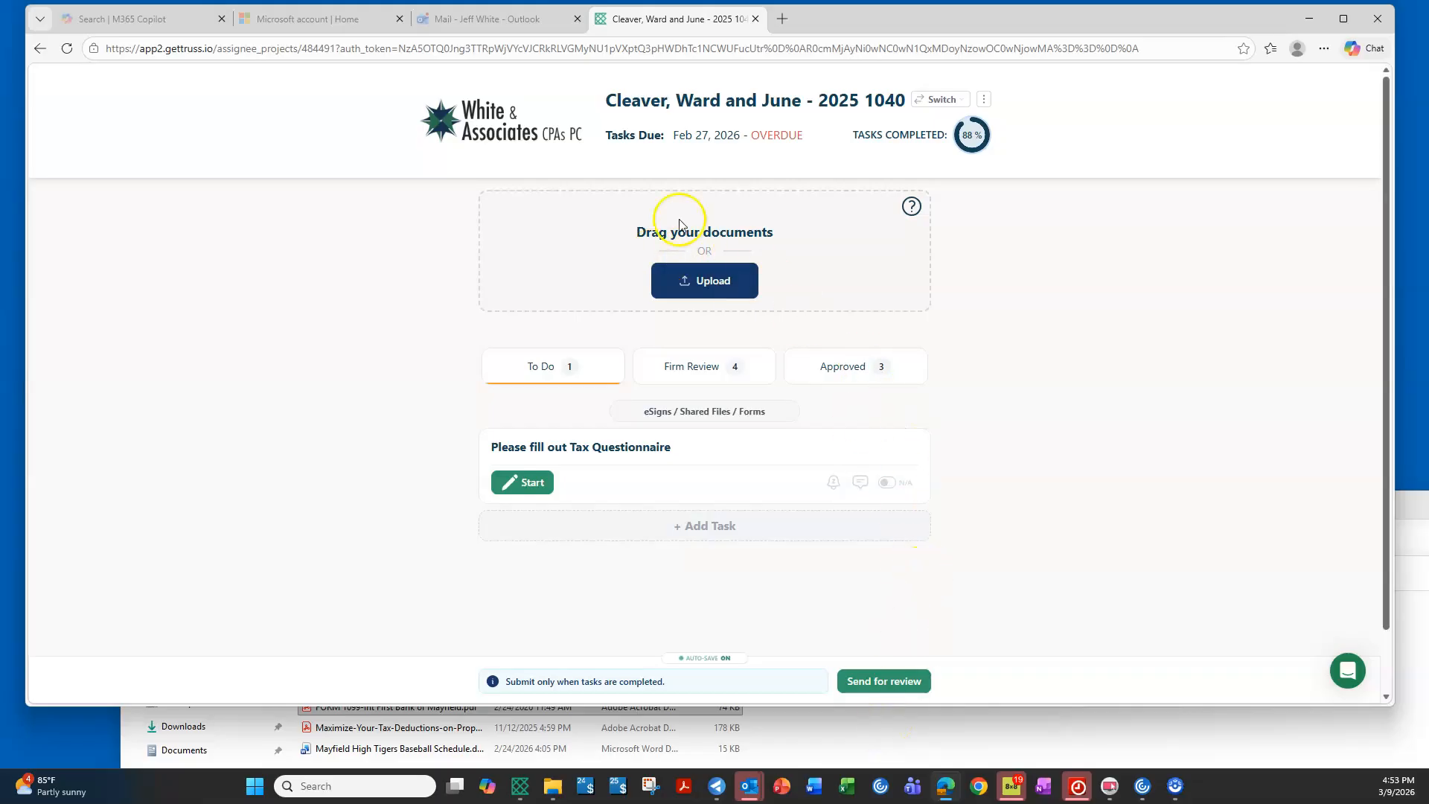
click(819, 728)
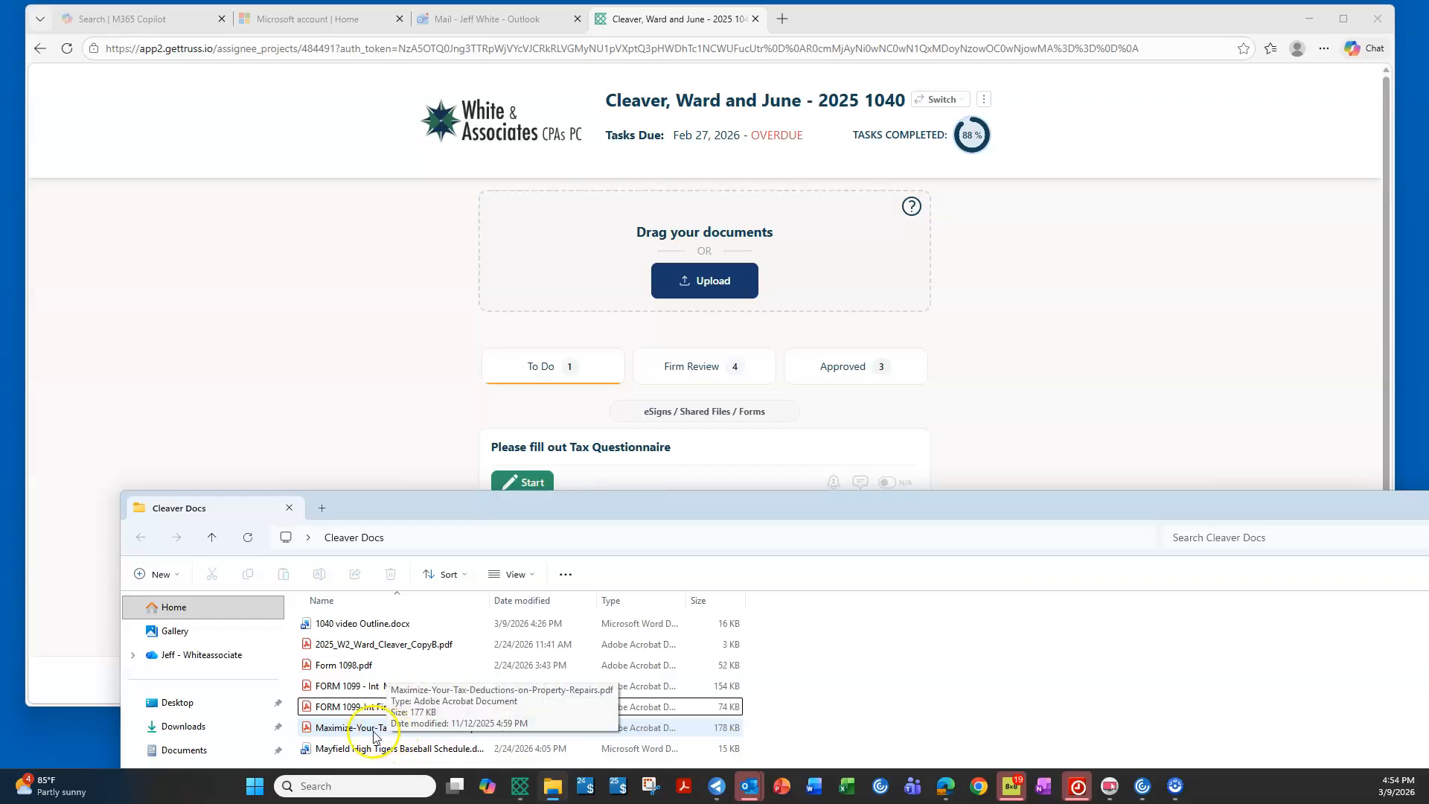
drag(350, 732, 696, 272)
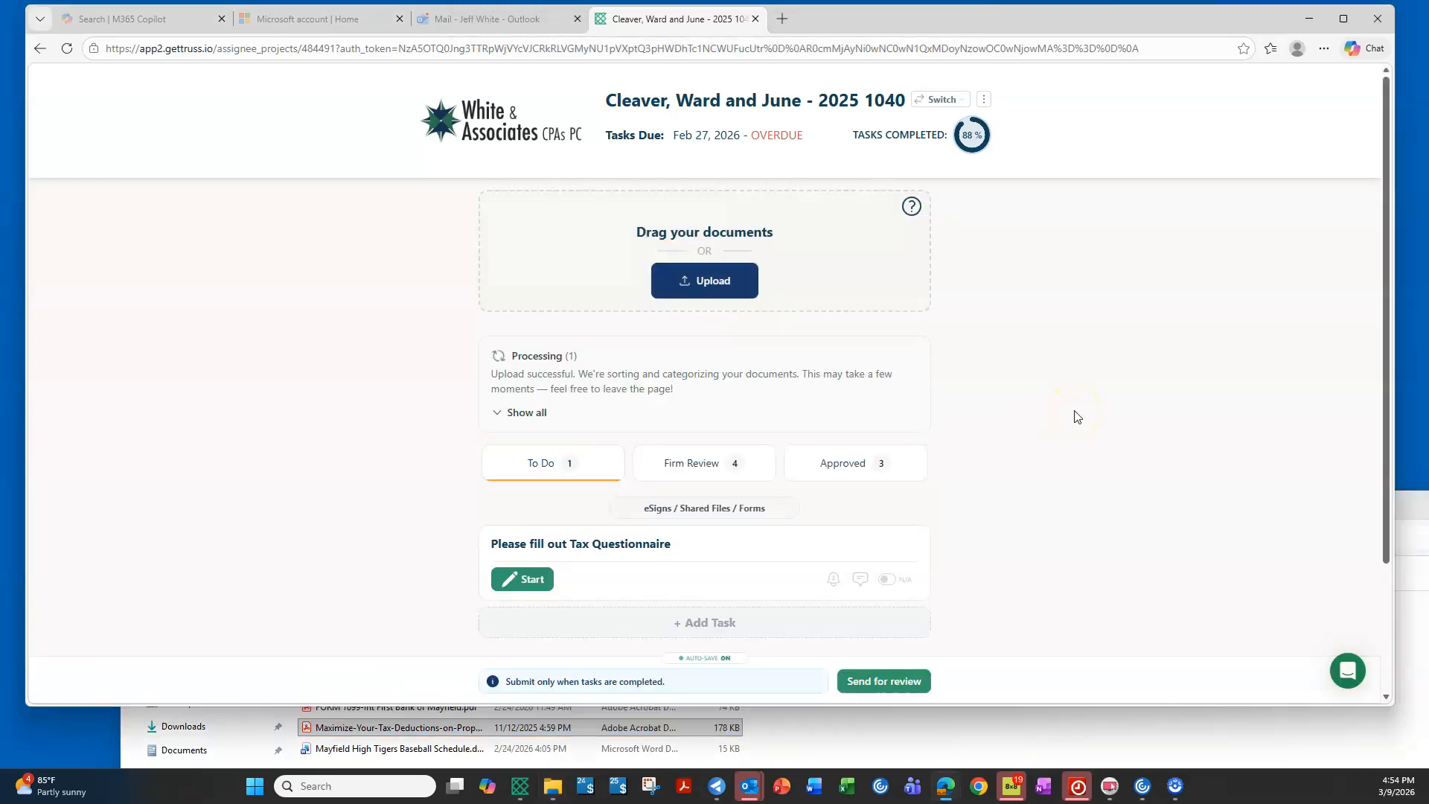